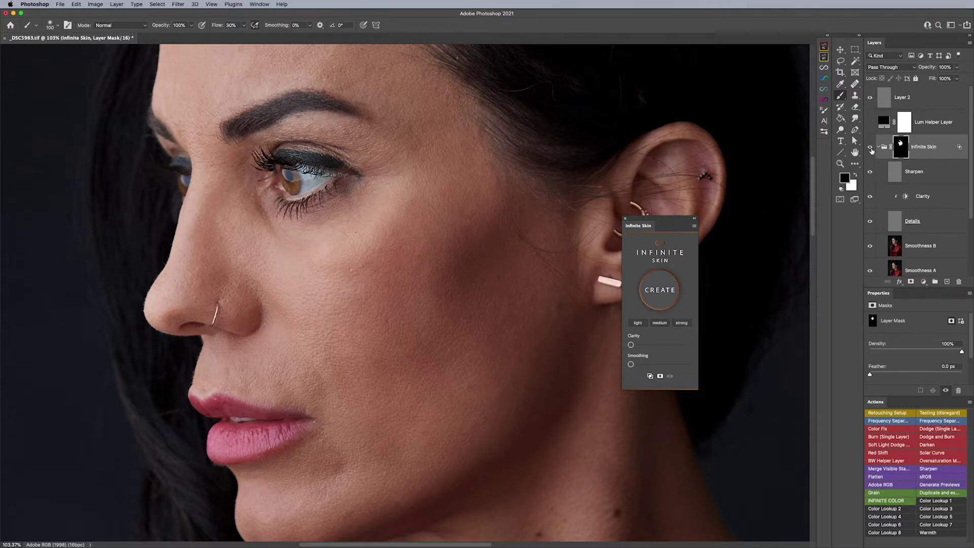
Compare the portrait with the Infinite Skin group hidden and shown, both close up and zoomed out
click(872, 151)
click(872, 150)
key(z)
drag(444, 326, 419, 332)
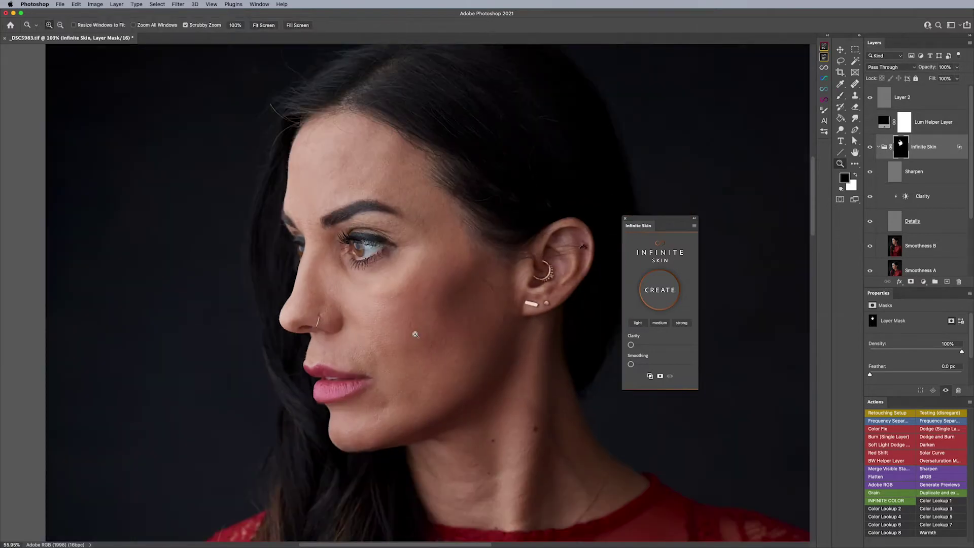
click(415, 334)
key(b)
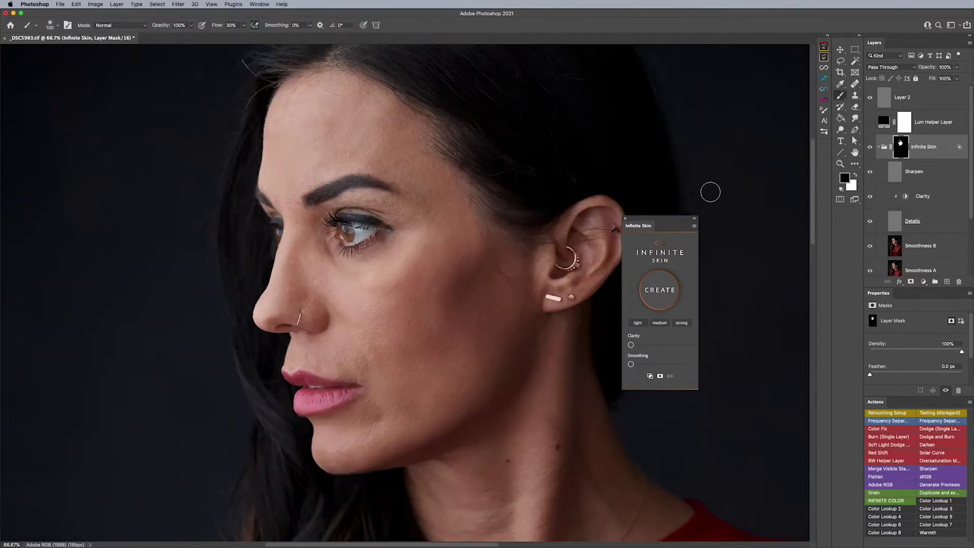
click(871, 149)
click(871, 148)
Raise the Infinite Skin Clarity slider slightly while leaving Smoothing at its minimum, and inspect the cheek at 100%
mouse_move(630, 365)
mouse_down()
mouse_move(659, 366)
mouse_move(630, 365)
mouse_up()
mouse_move(631, 346)
mouse_down()
mouse_move(689, 346)
mouse_move(634, 345)
mouse_up()
drag(631, 345, 638, 346)
key(z)
click(461, 301)
key(b)
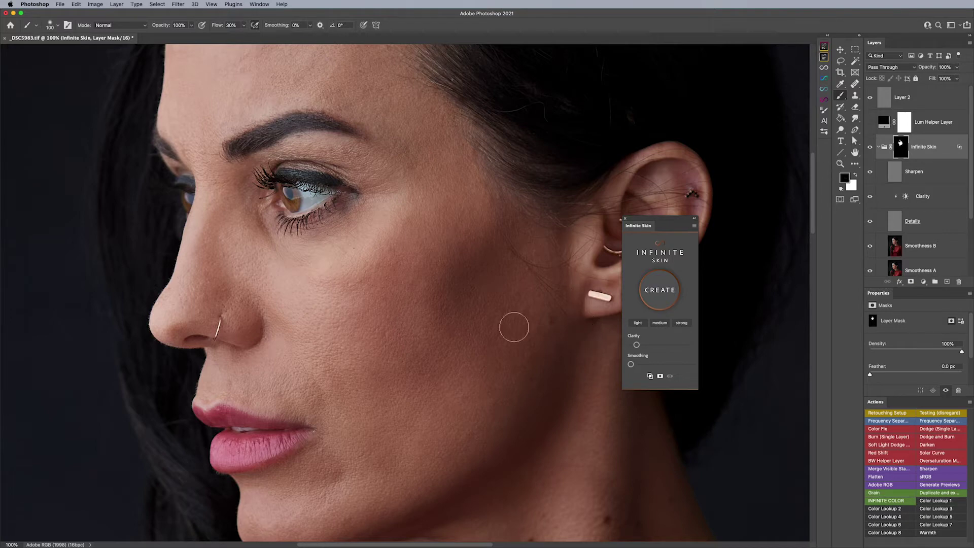
Set the brush to 200 px with white as the foreground colour for the Infinite Skin group mask
key(bracketright)
key(bracketright)
key(bracketright)
key(bracketright)
key(bracketright)
key(bracketright)
key(bracketright)
key(bracketright)
key(bracketright)
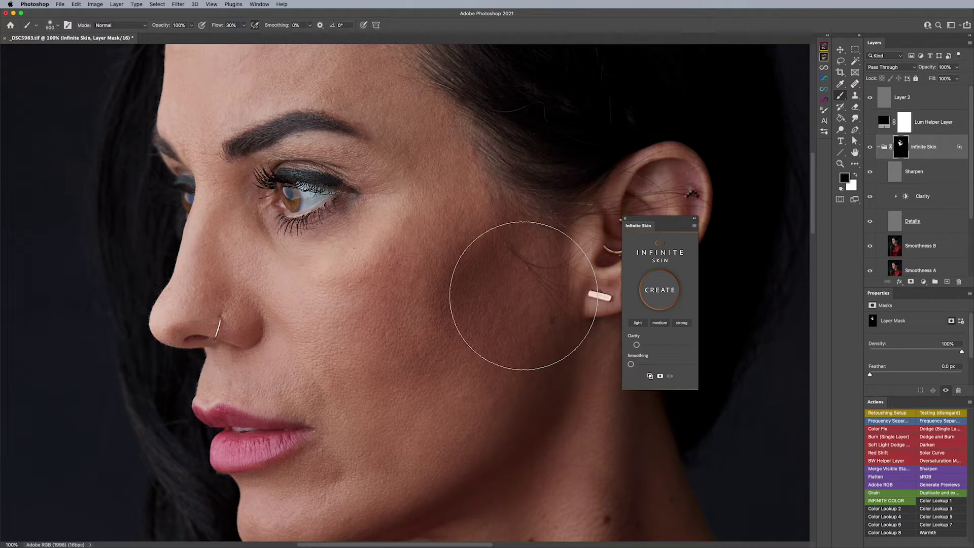
key(bracketleft)
key(bracketleft)
key(bracketleft)
key(bracketleft)
key(bracketleft)
key(bracketleft)
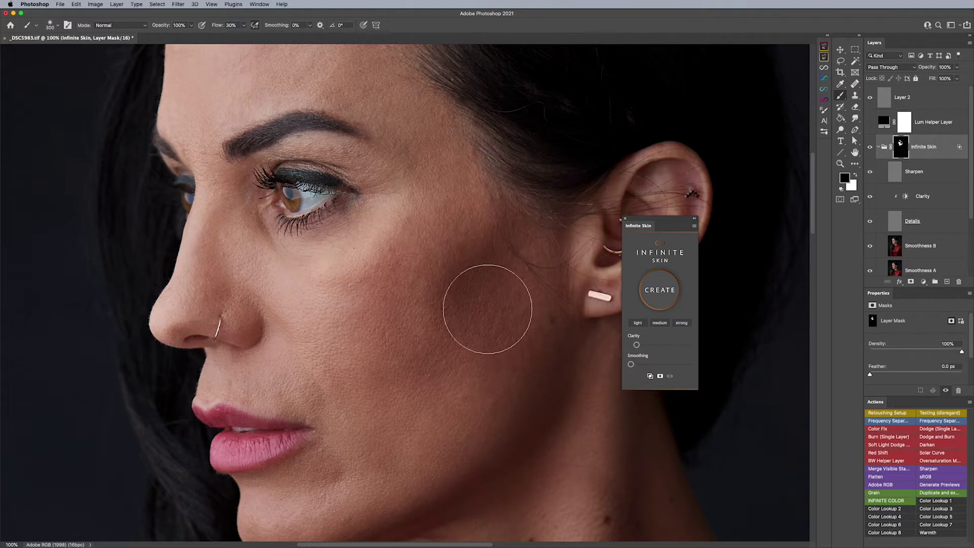
key(space)
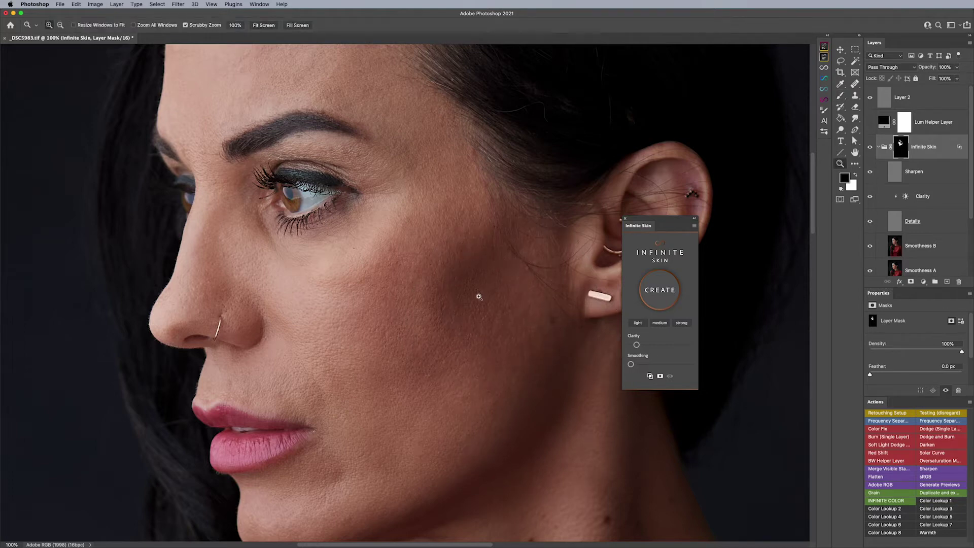
key(x)
key(bracketleft)
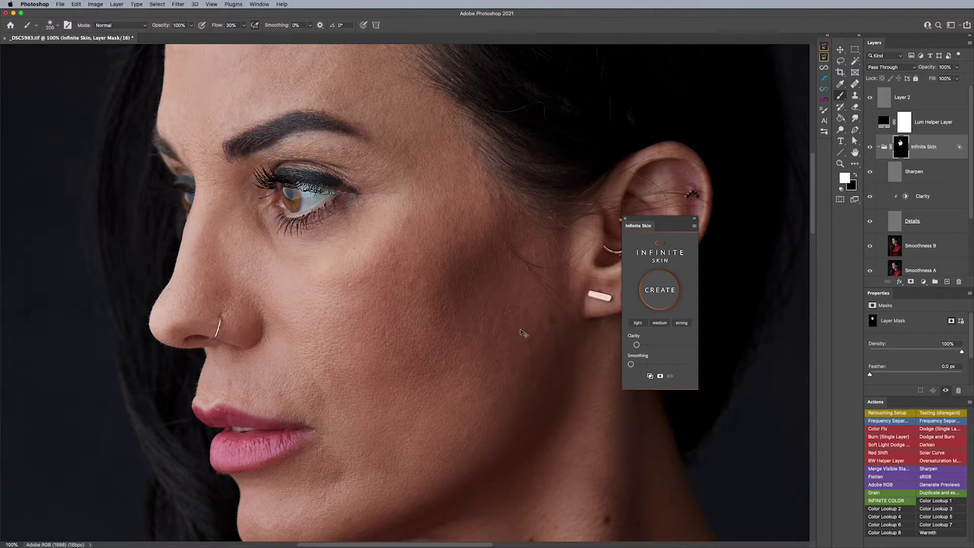
Inspect the Infinite Skin group's layer mask on its own, and return to the normal image
alt+click(901, 146)
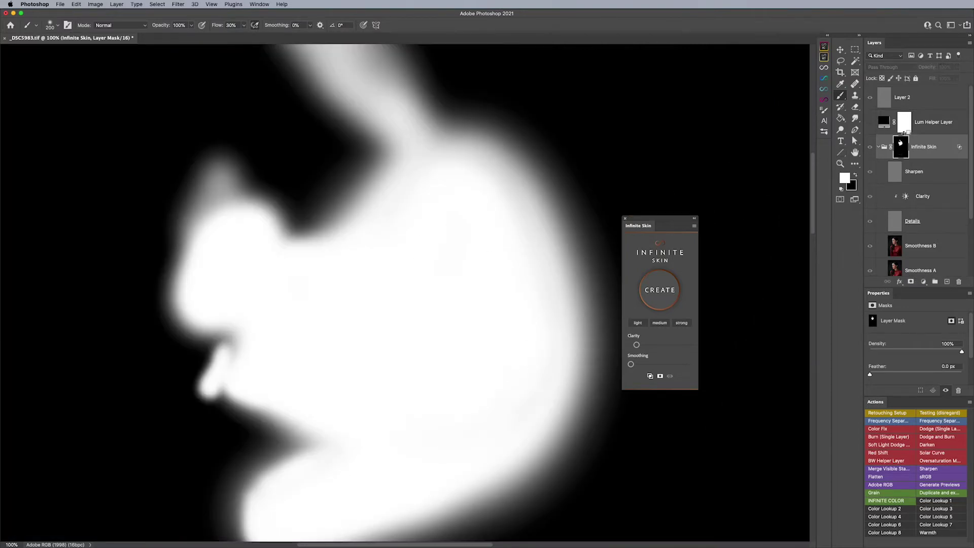
alt+click(900, 150)
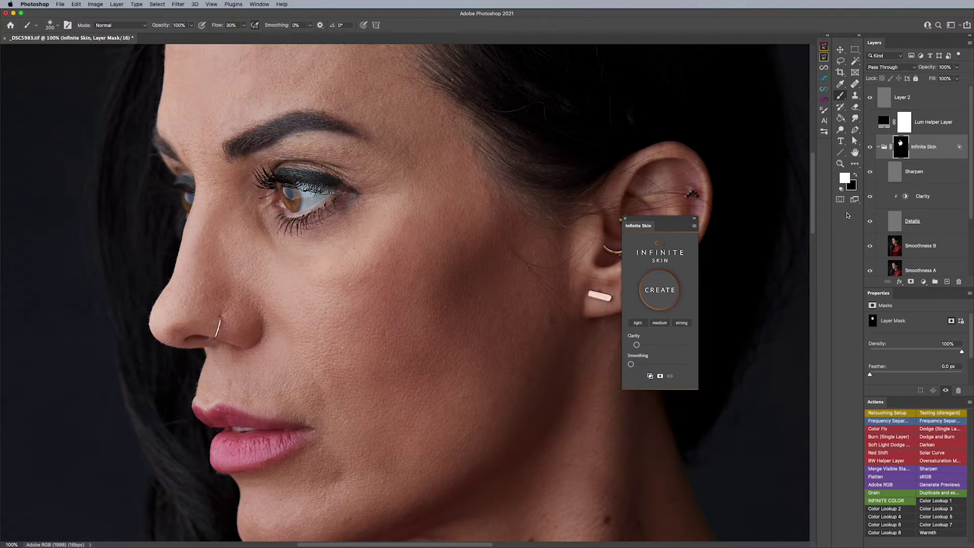
Add a white layer mask to the Clarity adjustment layer inside the Infinite Skin group
click(917, 201)
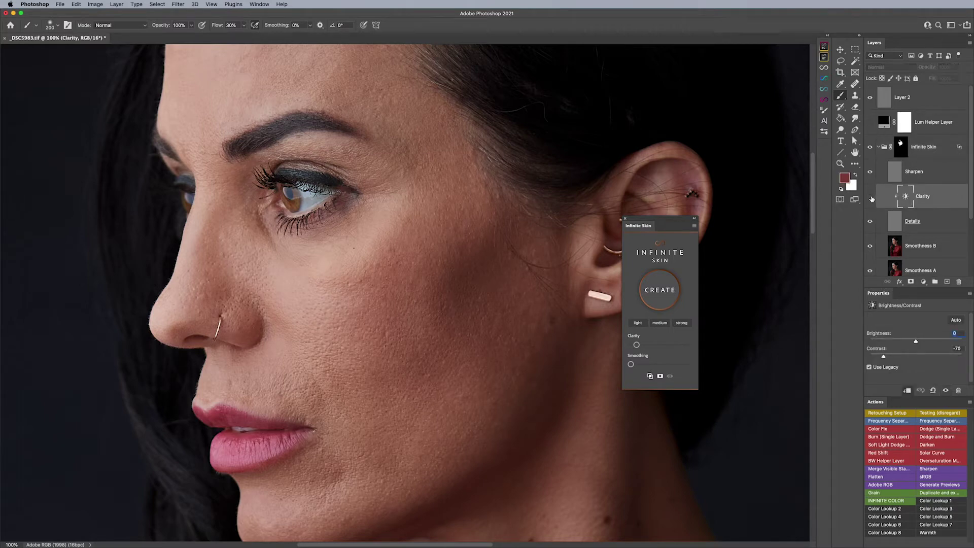
click(870, 197)
click(912, 282)
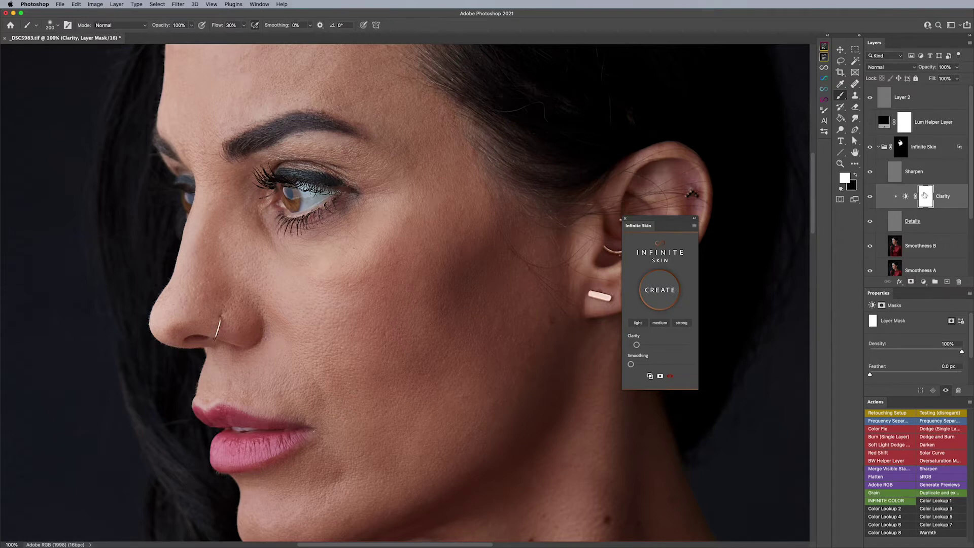
Paint black at 2% flow on the Clarity mask over the cheek's shadow area, reducing the soft brush to 200 px
key(x)
key(bracketright)
key(bracketright)
key(bracketright)
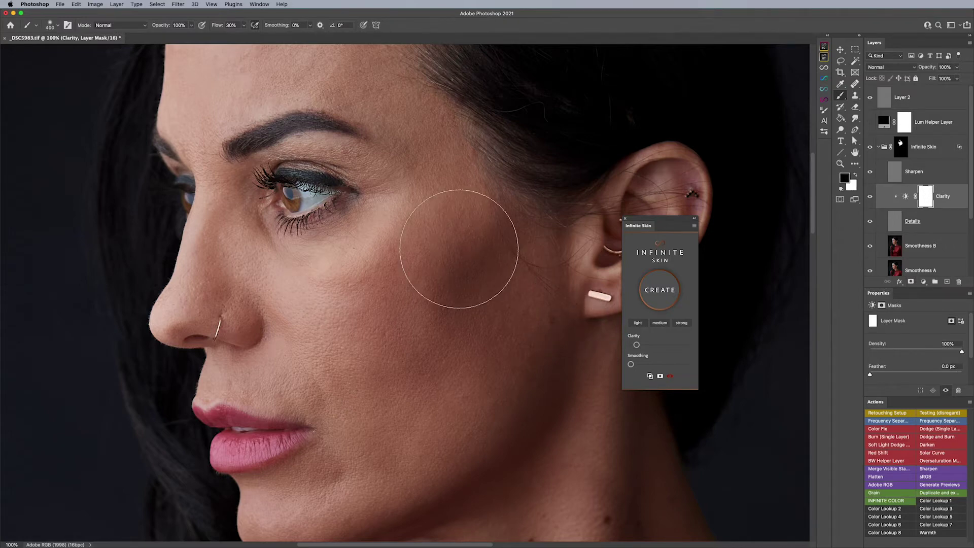
key(bracketleft)
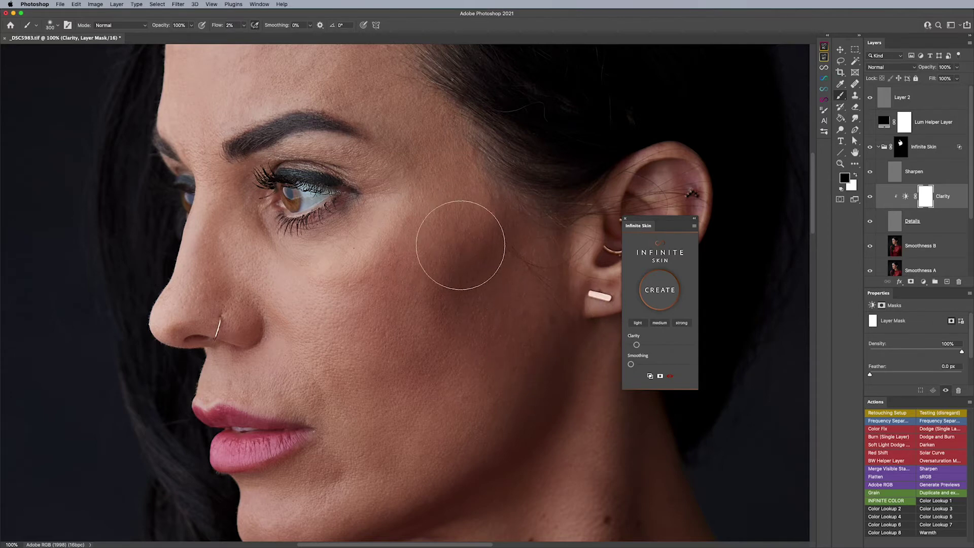
key(bracketleft)
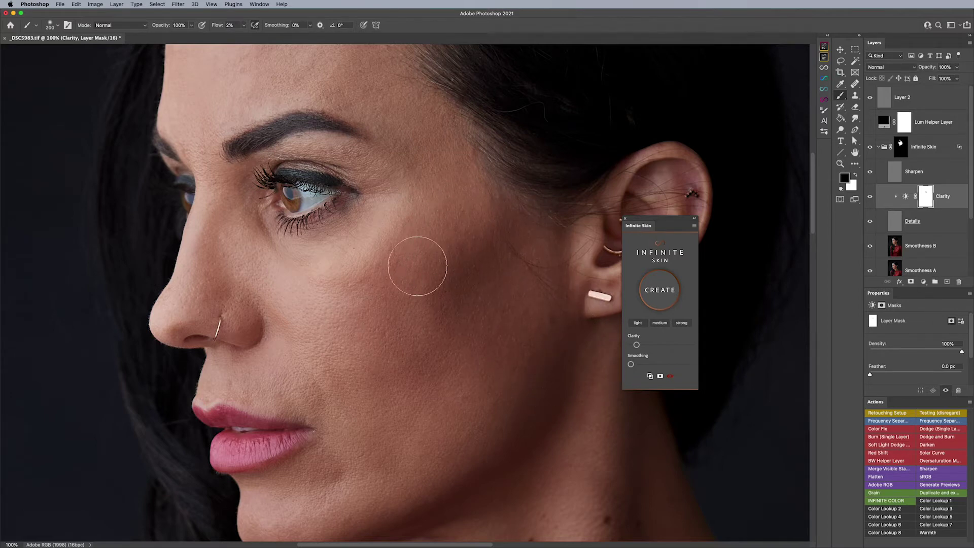
Compare the cheek texture with the Clarity layer mask disabled and enabled at different magnifications
scroll(402, 356, up, 3)
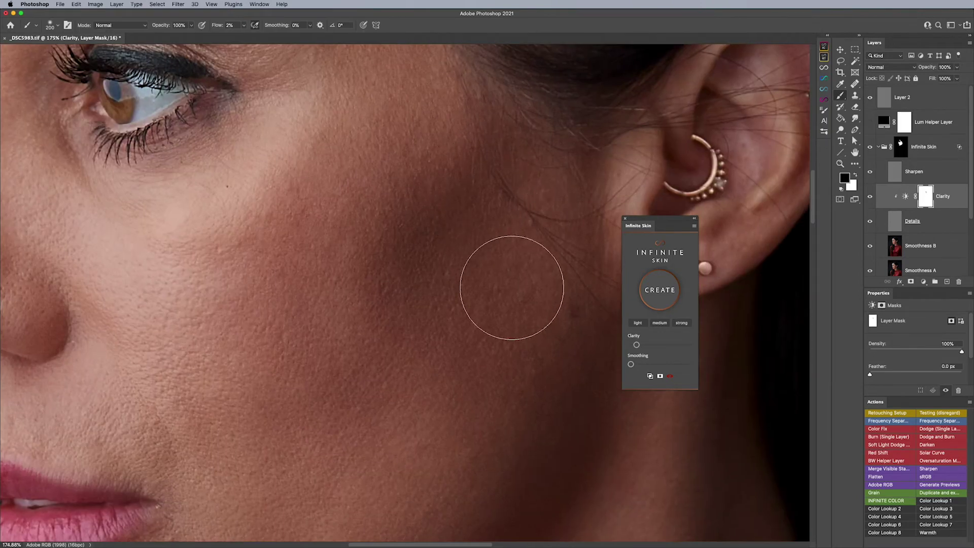
key(z)
scroll(494, 305, down, 3)
key(b)
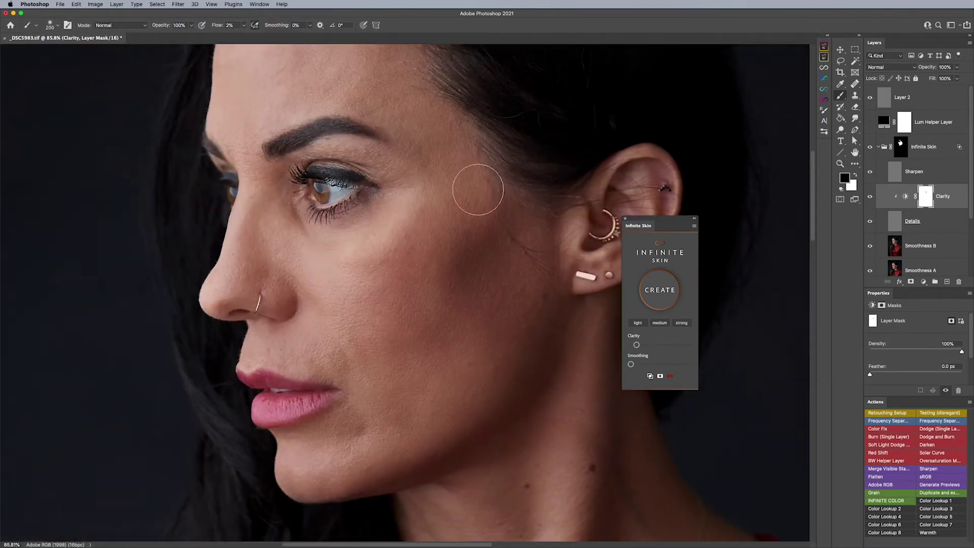
shift+click(927, 198)
shift+click(926, 198)
key(z)
drag(522, 269, 726, 209)
shift+click(926, 198)
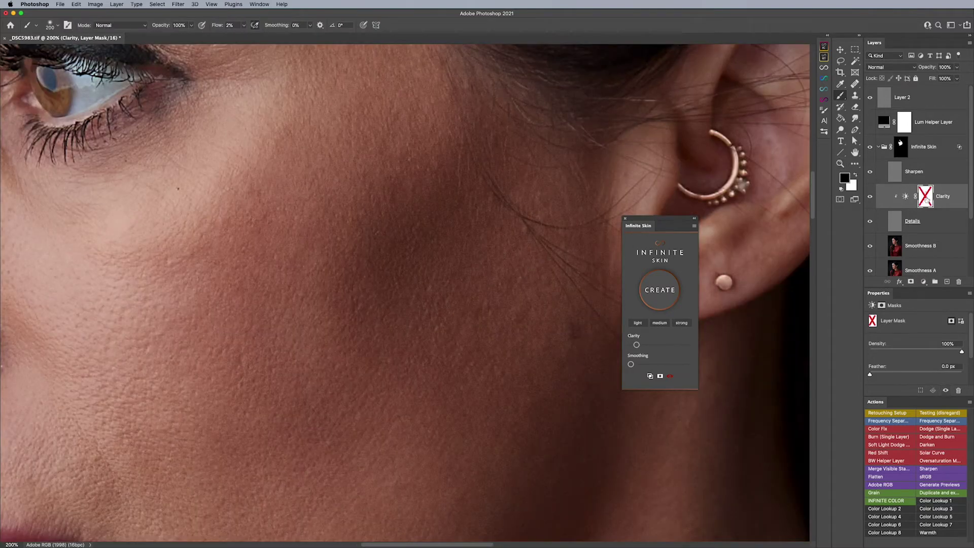
shift+click(925, 198)
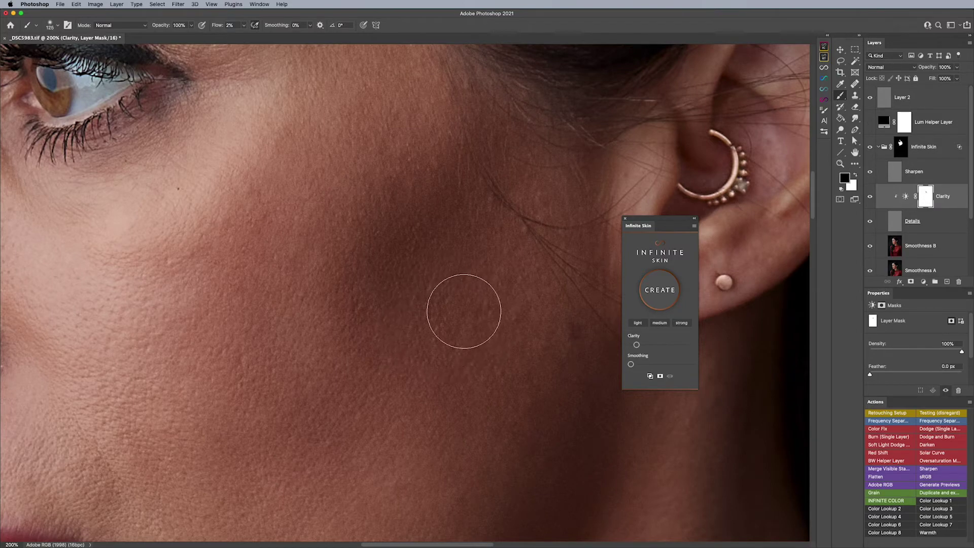
Brush black around the eye on the Clarity mask with a 90 px brush at 2% flow
key(z)
key(super+0)
drag(331, 201, 459, 223)
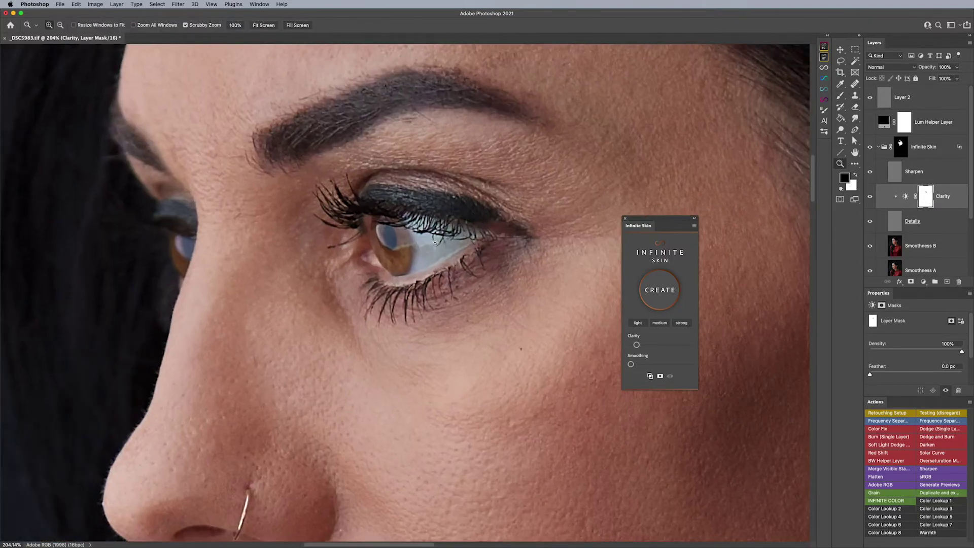
key(b)
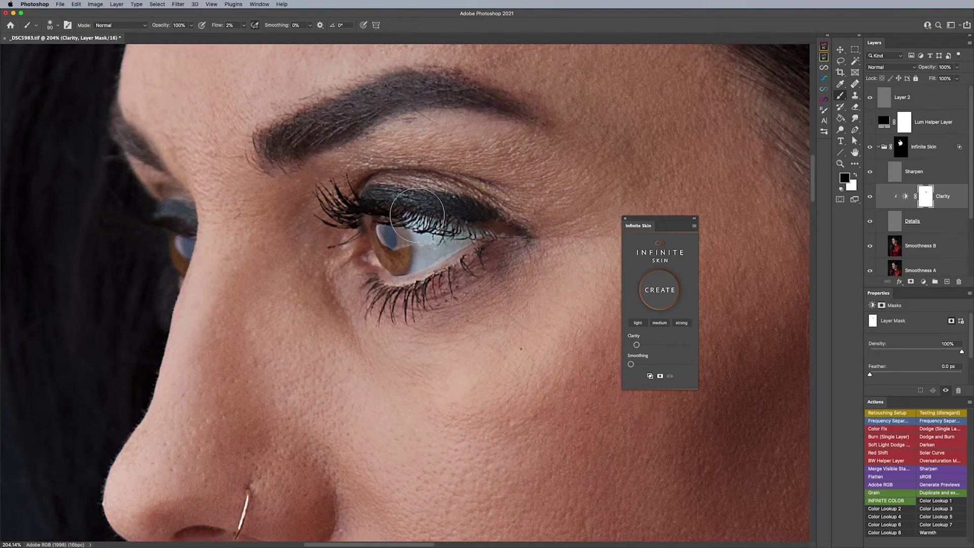
key(z)
key(super+0)
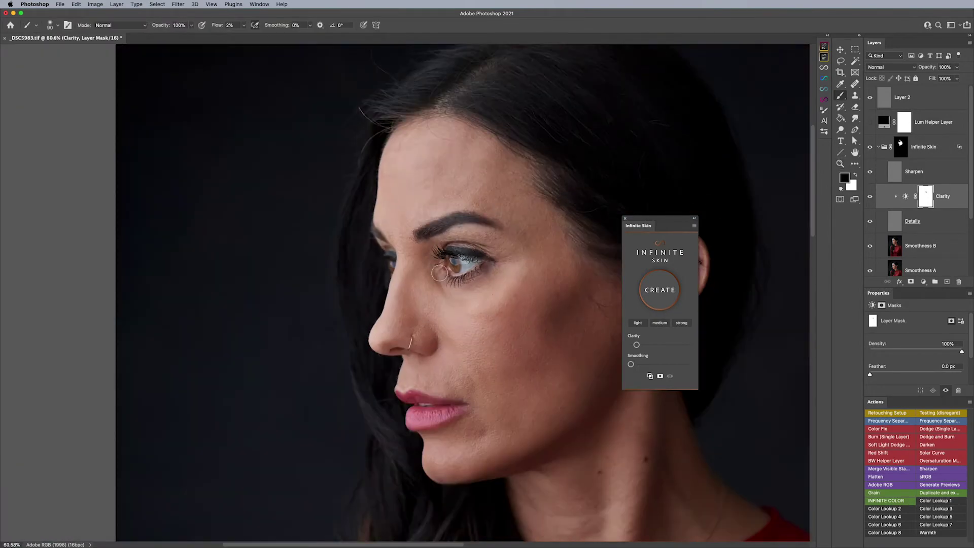
key(b)
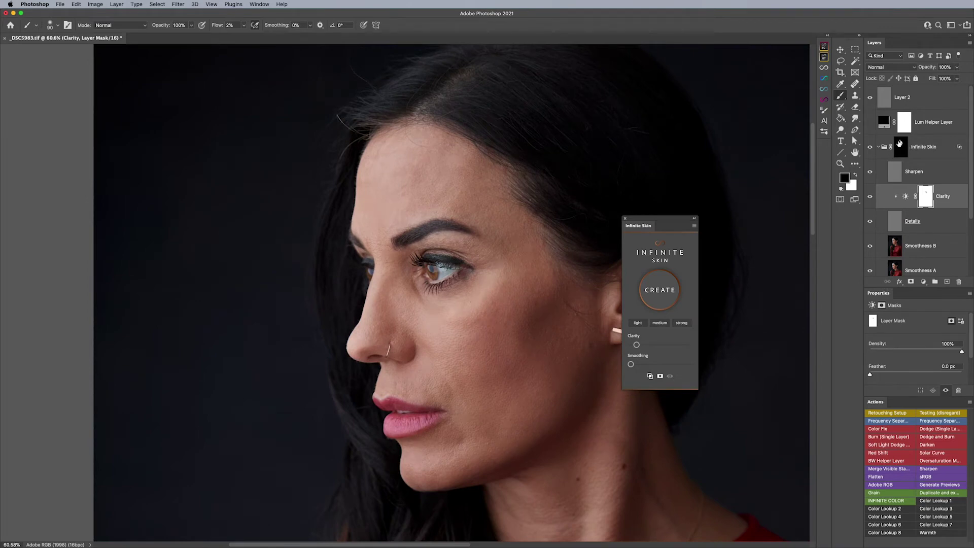
Examine the Infinite Skin group mask and the Clarity mask in turn, viewing the group mask on its own
click(901, 146)
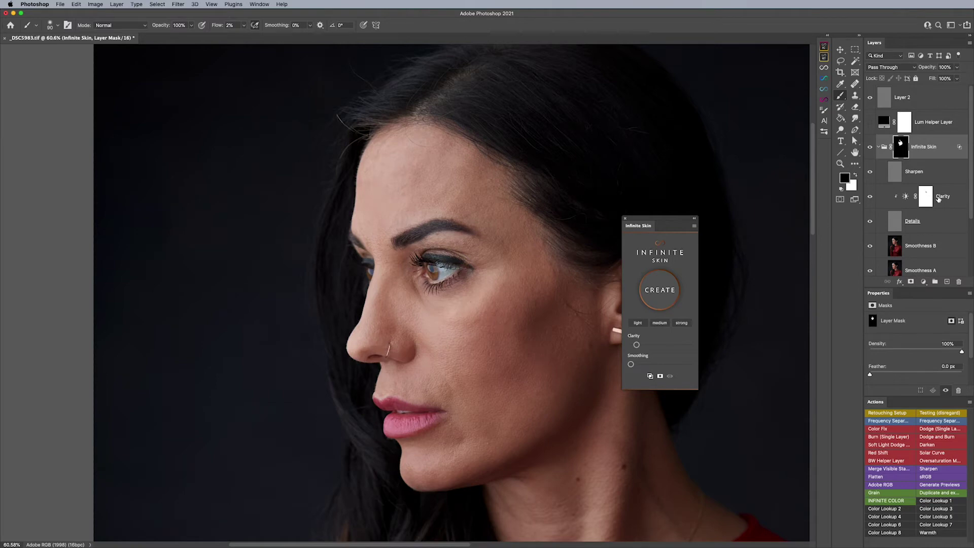
click(926, 197)
drag(596, 298, 511, 213)
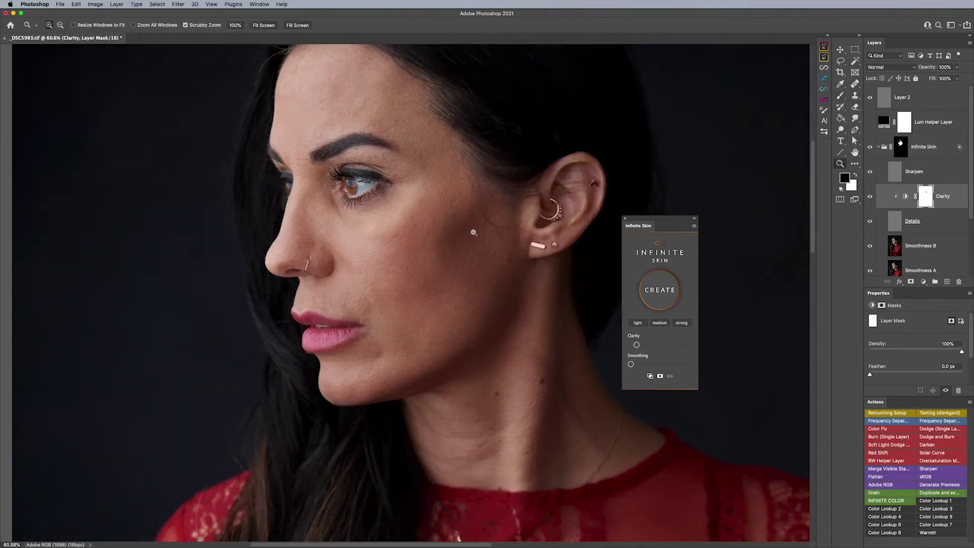
super+click(475, 225)
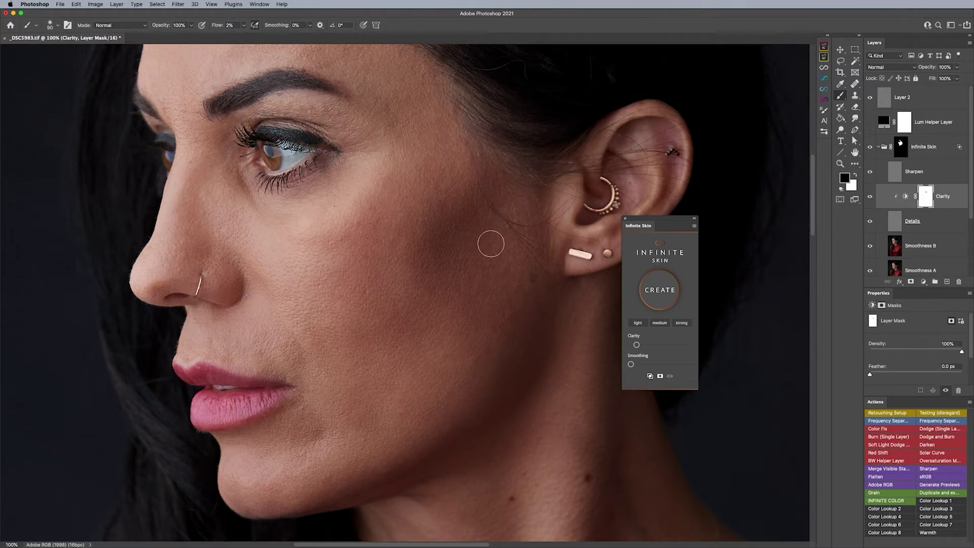
click(901, 147)
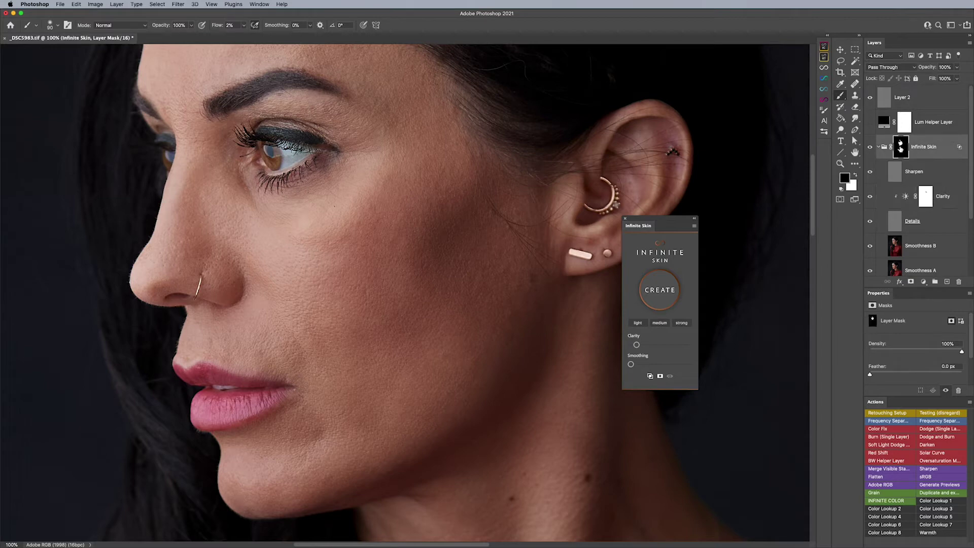
click(929, 199)
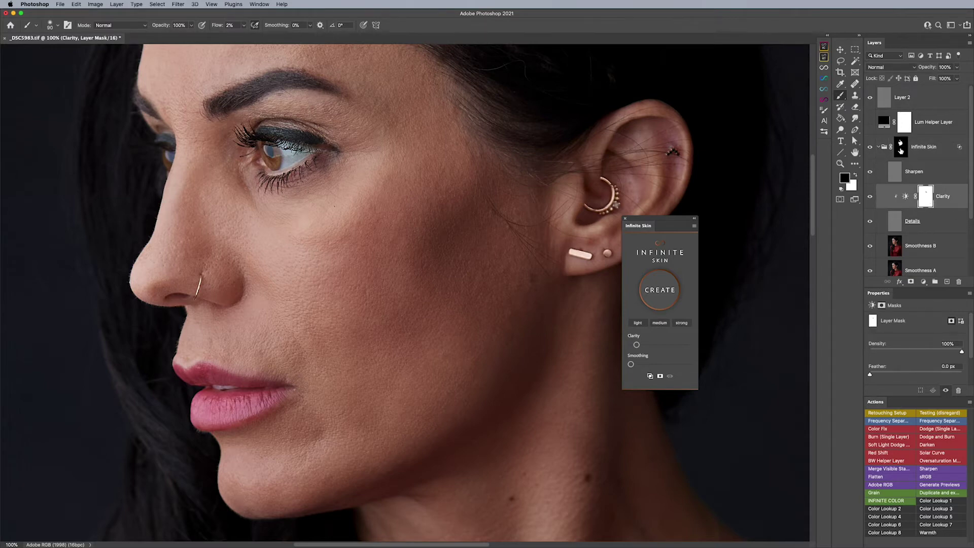
alt+click(901, 149)
alt+click(901, 149)
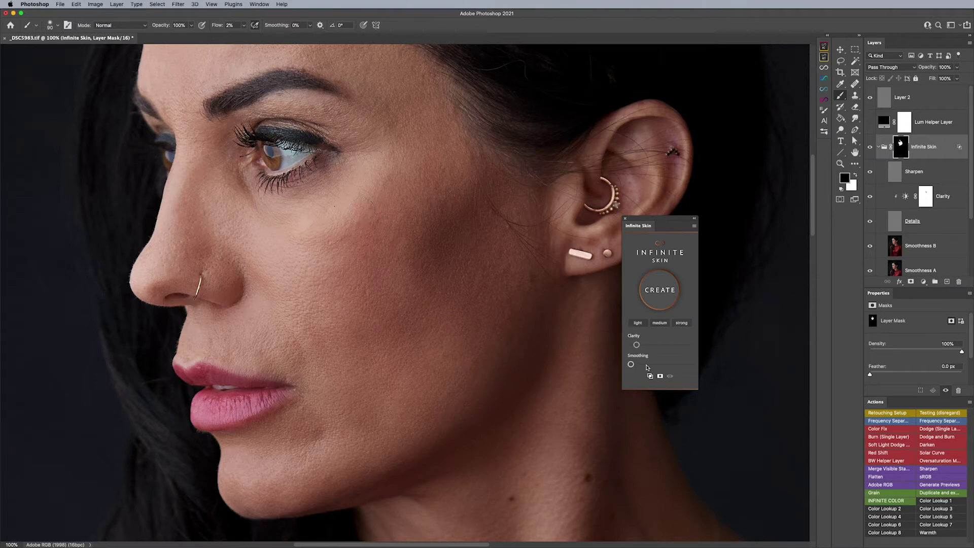
Create a new empty layer above Smoothness B and name it Smooth
click(647, 365)
click(923, 246)
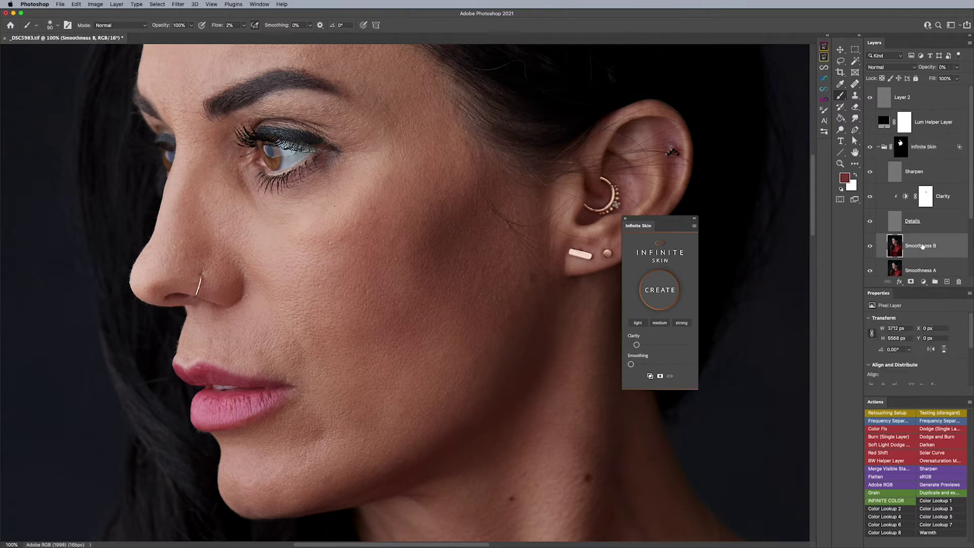
scroll(921, 244, down, 1)
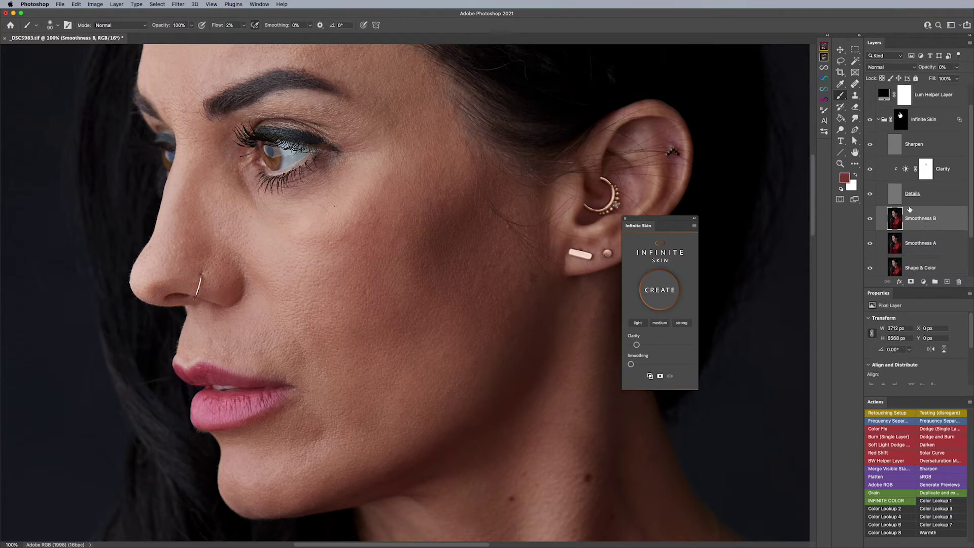
click(916, 237)
click(924, 227)
click(946, 283)
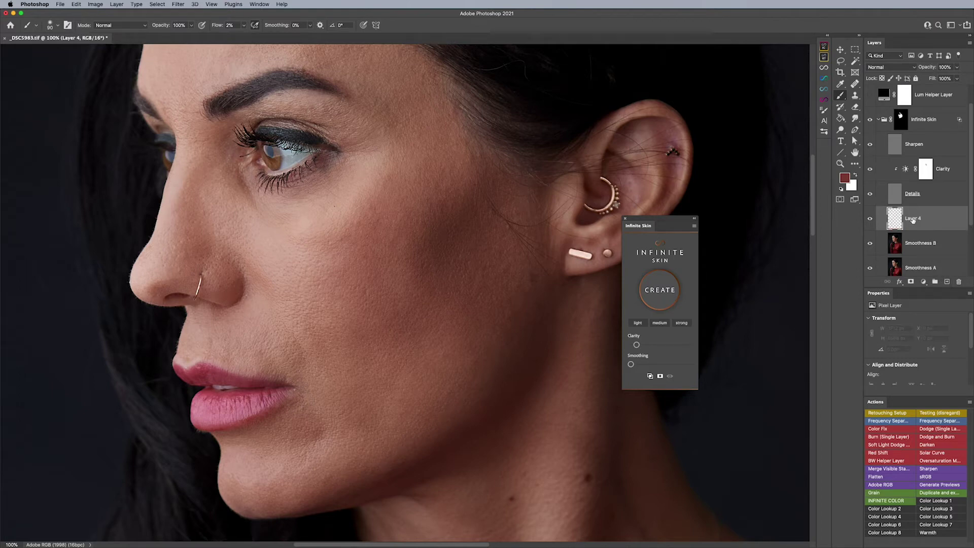
text(Smooth)
key(Return)
Make the Smooth layer active and set a 125 px Soft Round brush with 0% hardness
click(916, 241)
scroll(918, 262, down, 1)
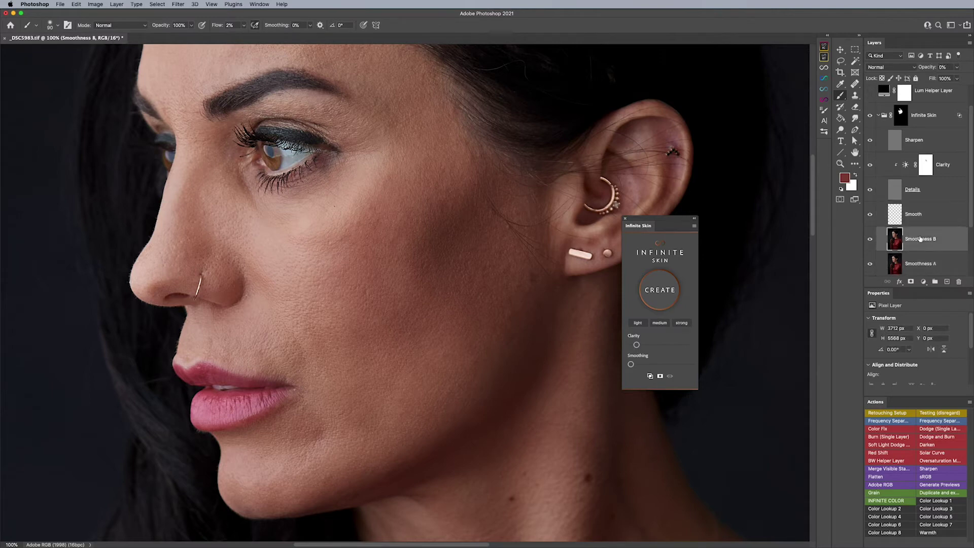
click(895, 257)
click(913, 241)
click(909, 220)
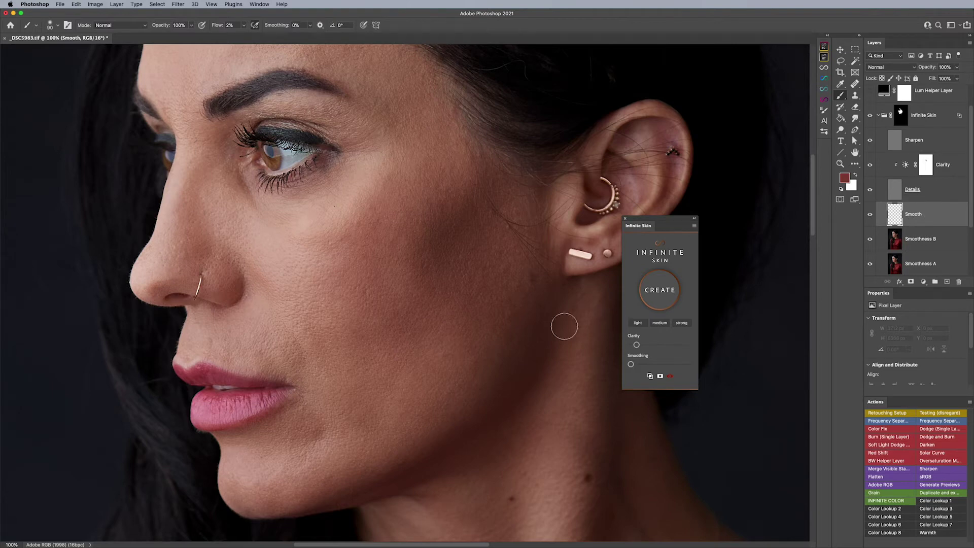
key(bracketright)
key(bracketright)
click(55, 28)
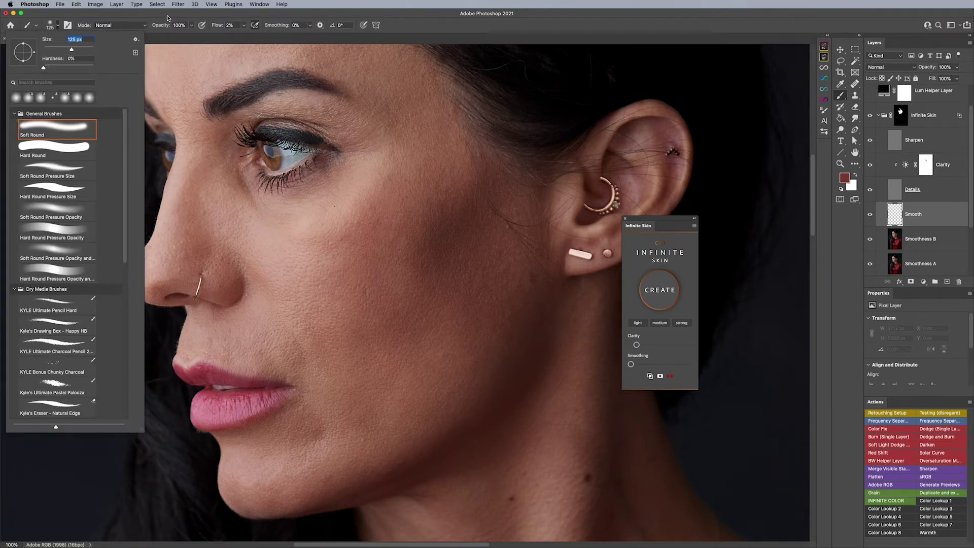
key(Return)
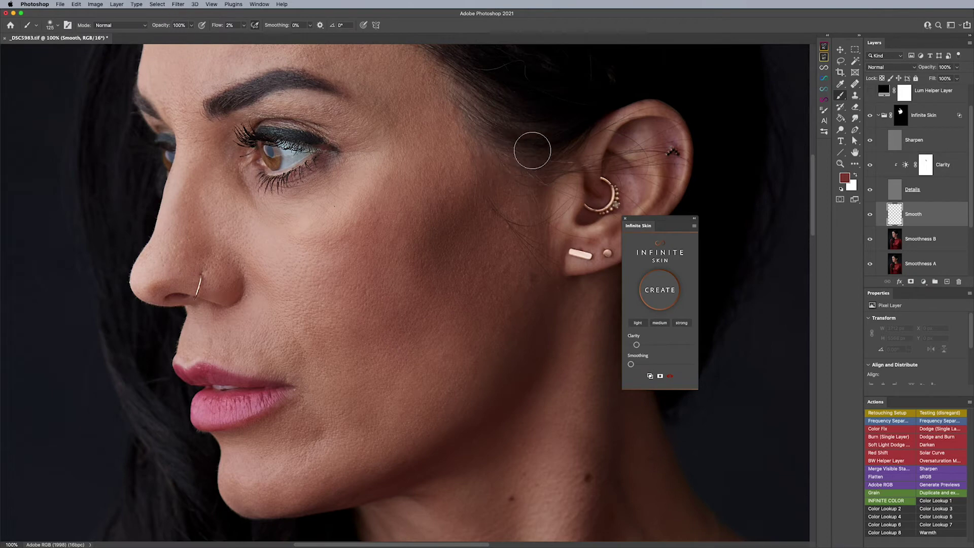
Set the Eyedropper to a 5 by 5 Average sample size from Current & Below, and return to the Brush tool
click(840, 85)
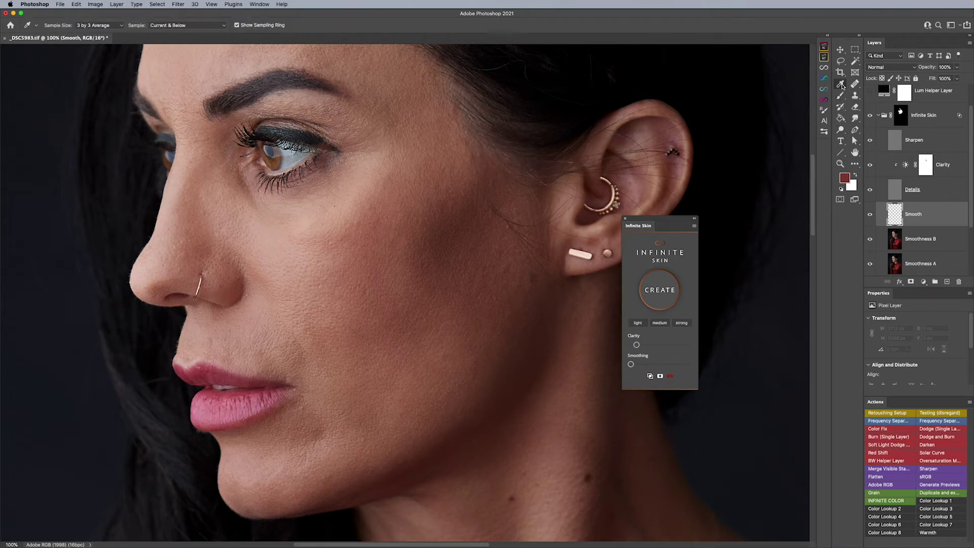
click(96, 24)
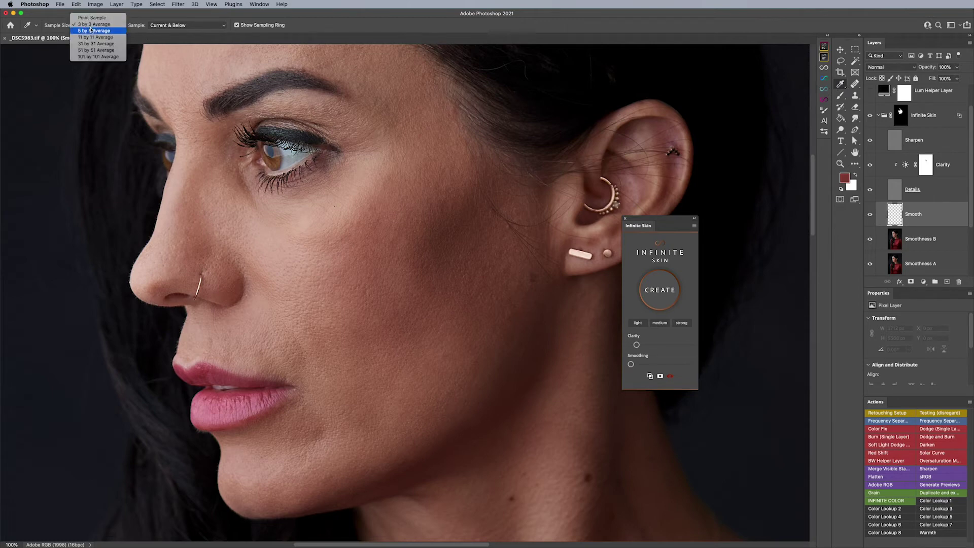
click(89, 31)
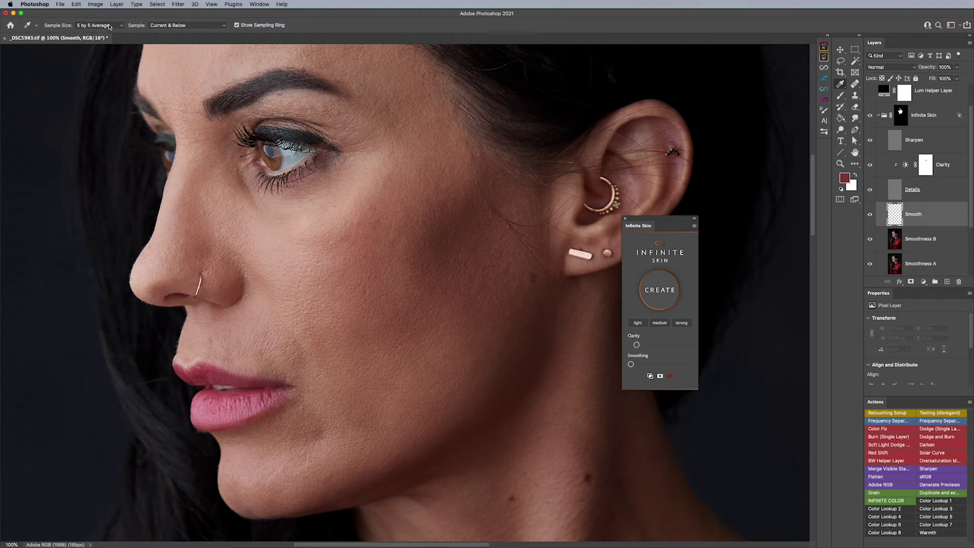
click(172, 27)
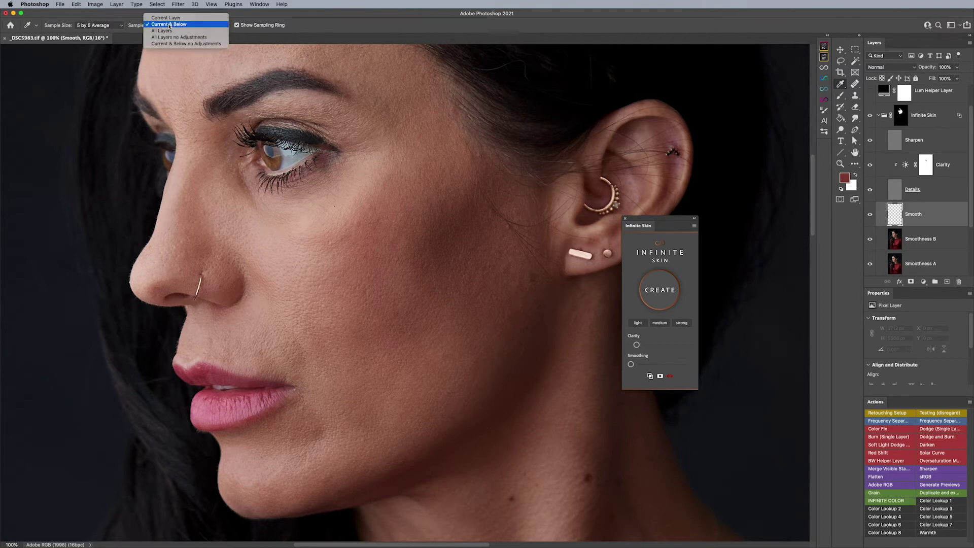
click(168, 25)
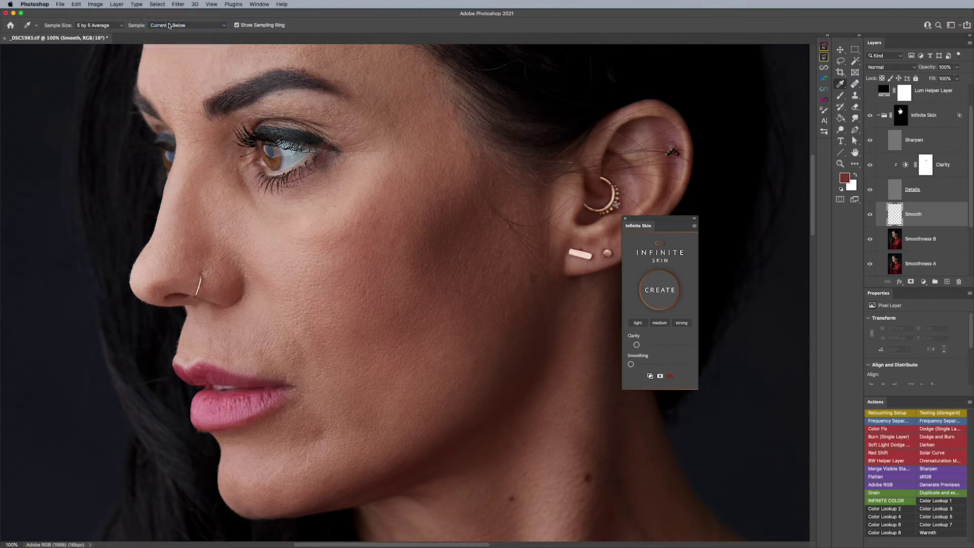
click(841, 95)
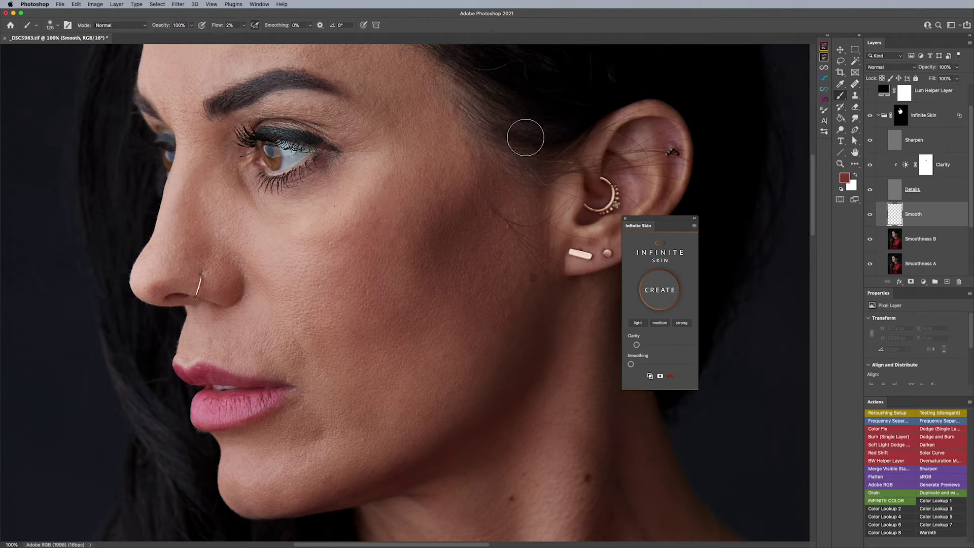
key(bracketright)
key(bracketright)
key(bracketleft)
mouse_move(385, 179)
mouse_down()
mouse_move(322, 224)
mouse_move(345, 224)
mouse_move(353, 211)
mouse_move(336, 216)
mouse_up()
key(bracketright)
key(bracketright)
key(bracketright)
mouse_move(370, 177)
mouse_down()
mouse_move(301, 223)
mouse_move(317, 223)
mouse_up()
key(bracketleft)
key(bracketleft)
key(bracketleft)
key(bracketleft)
key(bracketleft)
key(bracketright)
key(bracketright)
key(bracketright)
key(bracketright)
key(bracketright)
key(bracketright)
key(bracketright)
key(bracketright)
key(bracketright)
key(bracketright)
key(bracketright)
key(bracketright)
key(bracketright)
key(bracketright)
key(bracketright)
key(bracketright)
key(bracketright)
key(bracketright)
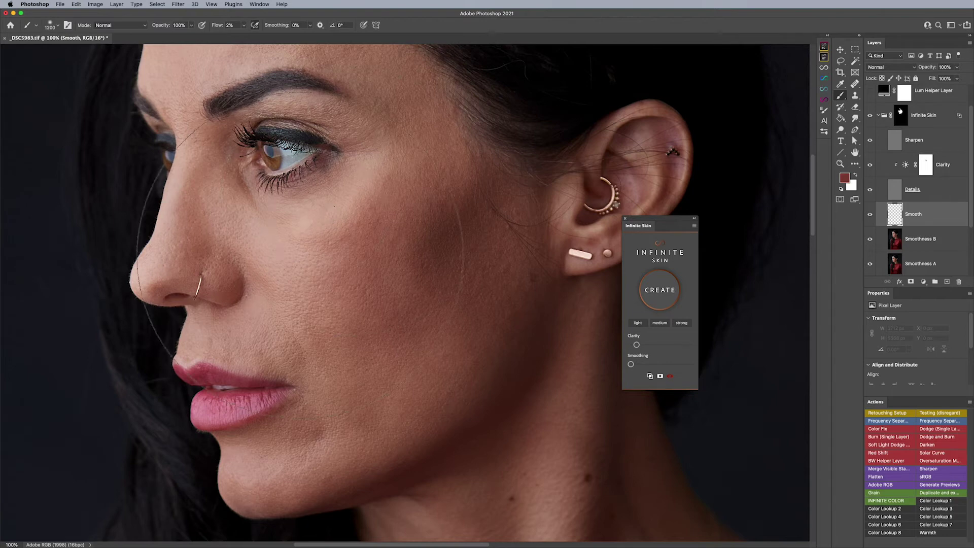
key(bracketleft)
key(bracketleft)
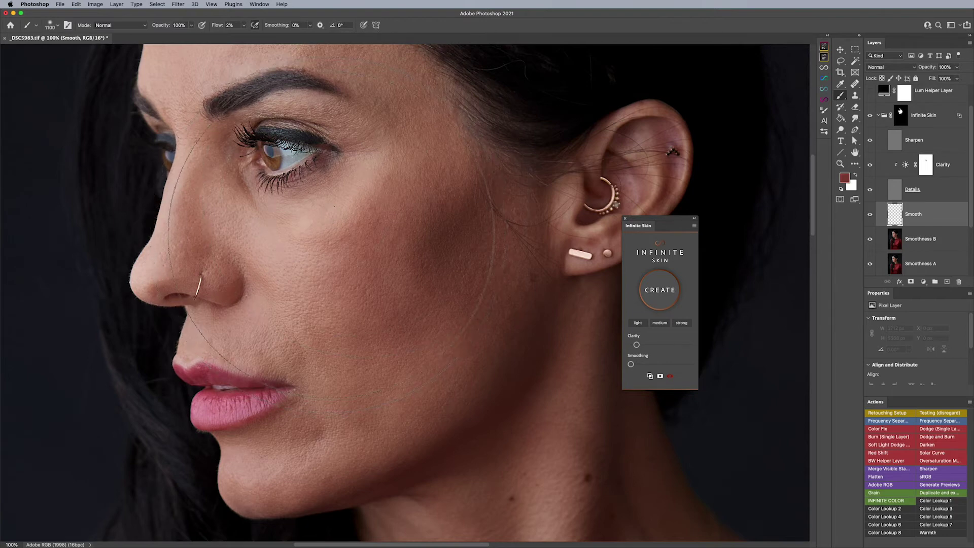
key(bracketleft)
key(bracketleft)
key(bracketleft)
key(bracketleft)
key(bracketleft)
key(bracketleft)
key(bracketleft)
key(bracketleft)
key(bracketleft)
key(bracketleft)
key(bracketleft)
key(bracketleft)
key(bracketleft)
Paint sampled skin tones across the cheekbone below the eye with a 125 px brush at 2% flow
alt+click(311, 223)
mouse_move(279, 238)
mouse_down()
mouse_move(329, 236)
mouse_move(369, 186)
mouse_move(318, 218)
mouse_move(306, 254)
mouse_move(387, 194)
mouse_up()
alt+click(366, 226)
mouse_move(323, 240)
mouse_down()
mouse_move(387, 189)
mouse_move(368, 205)
mouse_up()
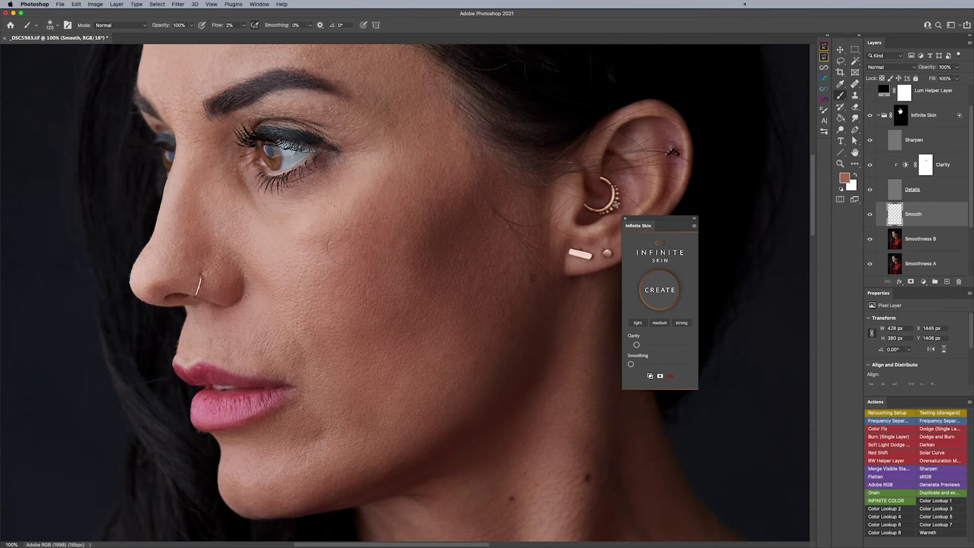
alt+click(333, 204)
mouse_move(330, 235)
mouse_down()
mouse_move(341, 212)
mouse_move(383, 218)
mouse_up()
Blend sampled tones into the inner and outer upper cheek, and toggle the Smooth layer to compare before and after
alt+click(369, 231)
alt+click(283, 257)
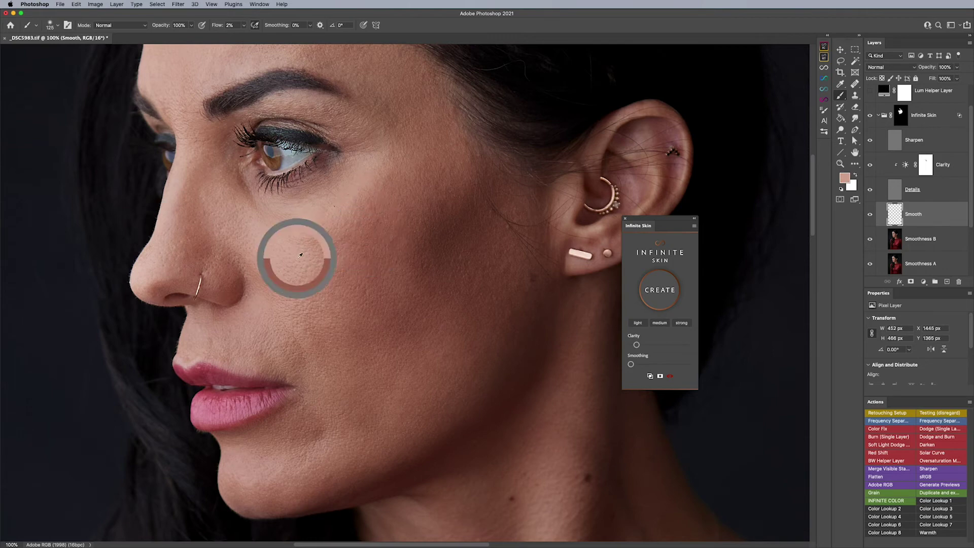
drag(285, 254, 315, 233)
alt+click(376, 206)
drag(376, 208, 391, 193)
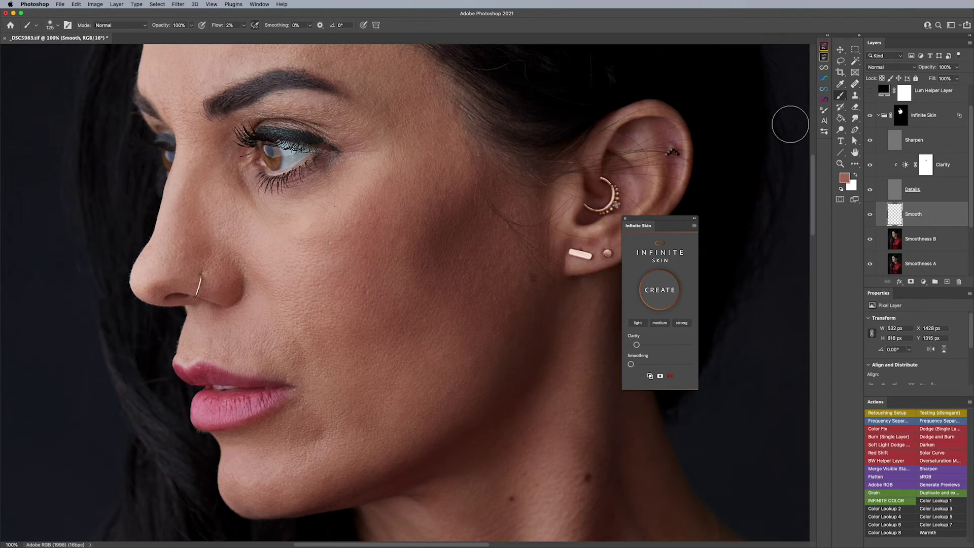
click(869, 215)
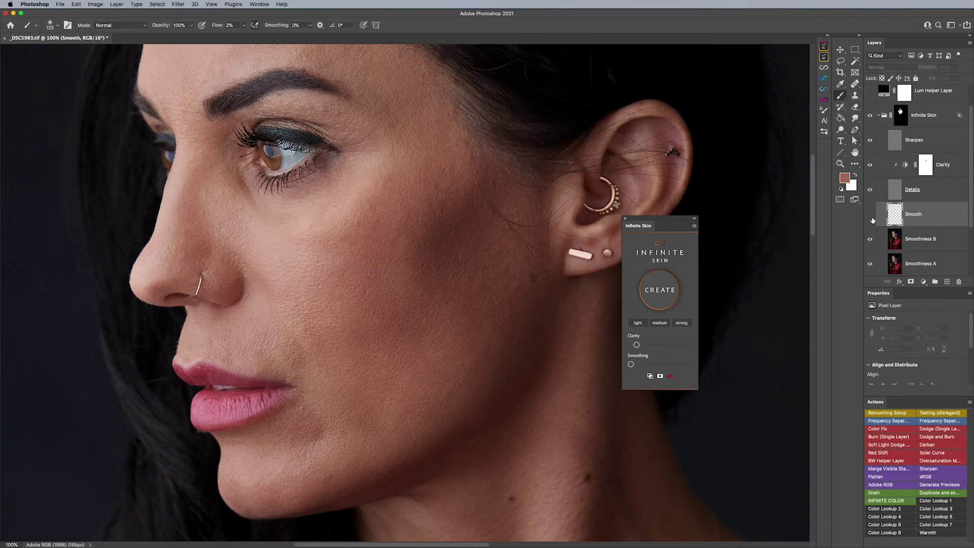
click(871, 215)
Smooth the inner cheek beside the nose with its locally sampled skin tone and a 150 px brush
key(bracketright)
alt+click(283, 253)
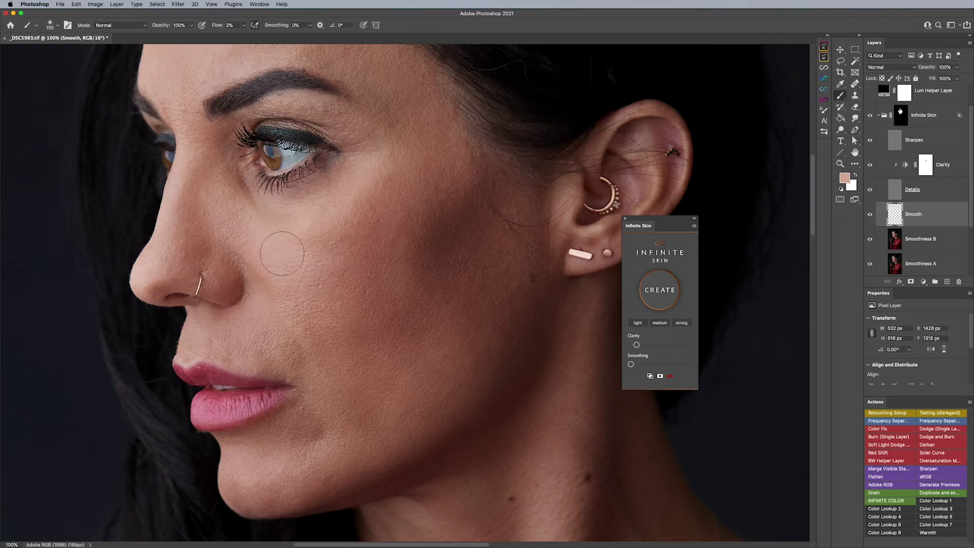
mouse_move(282, 254)
mouse_down()
mouse_move(299, 238)
mouse_move(304, 254)
mouse_move(312, 230)
mouse_move(383, 170)
mouse_move(308, 279)
mouse_move(326, 258)
mouse_up()
Smooth the side and bridge of the nose with sampled tones, reducing the brush to 70 px near the inner eye
alt+click(198, 250)
key(bracketleft)
key(bracketleft)
drag(197, 250, 196, 203)
alt+click(223, 239)
alt+click(251, 207)
key(bracketleft)
key(bracketleft)
key(bracketleft)
alt+click(247, 214)
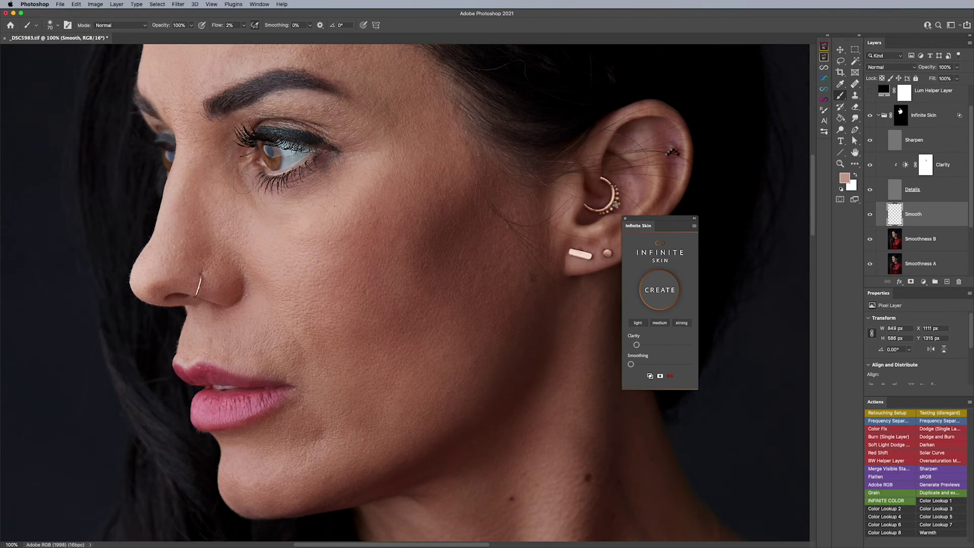
Enlarge the brush and blend the cheek from beside the mouth up to the area below the outer eye
key(bracketright)
key(bracketright)
key(bracketright)
key(bracketright)
mouse_move(276, 336)
mouse_down()
mouse_move(287, 299)
mouse_move(310, 267)
mouse_move(297, 304)
mouse_move(340, 223)
mouse_up()
key(bracketright)
Smooth the chin and lower jaw with sampled skin color, and enlarge the brush to 175 px
scroll(383, 302, down, 2)
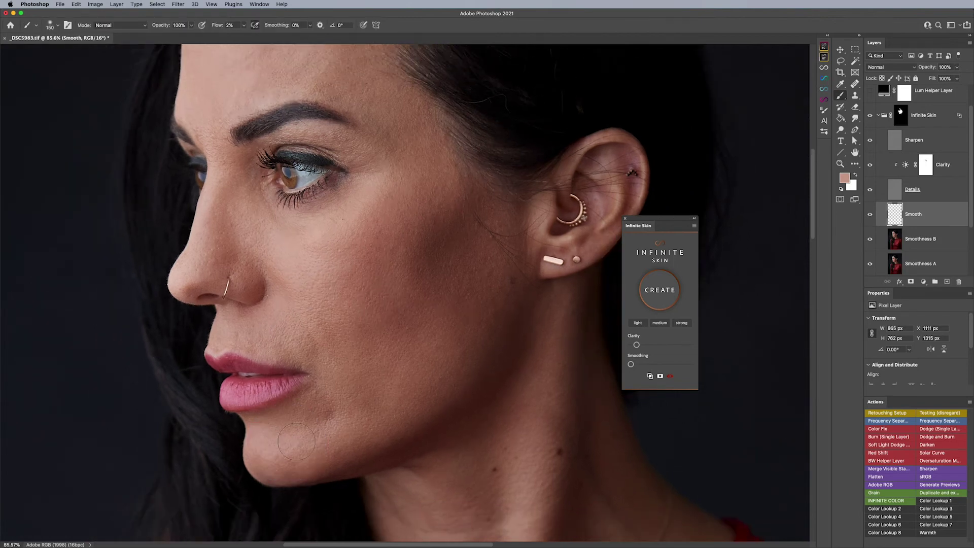
key(bracketleft)
mouse_move(293, 445)
mouse_down()
mouse_move(351, 431)
mouse_move(276, 450)
mouse_move(355, 429)
mouse_move(337, 446)
mouse_move(348, 451)
mouse_up()
alt+click(322, 458)
key(bracketright)
key(bracketright)
Toggle the Smooth layer's visibility repeatedly to examine the face before and after the painted smoothing
scroll(446, 355, down, 3)
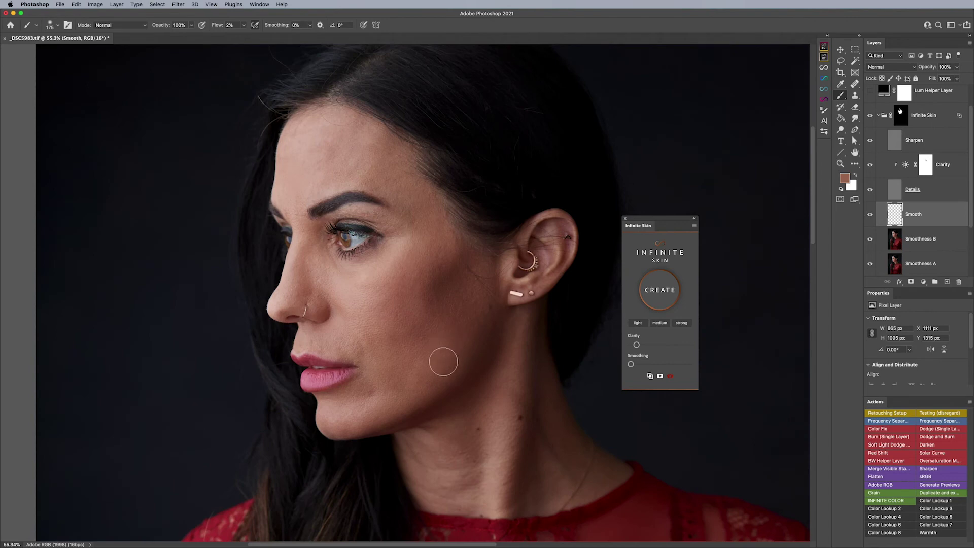
click(870, 215)
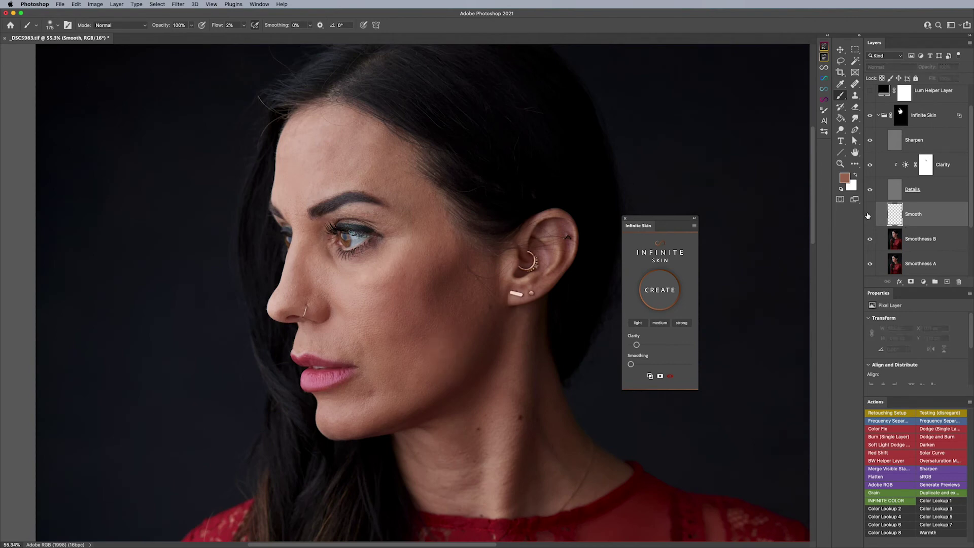
click(870, 216)
click(870, 215)
click(870, 215)
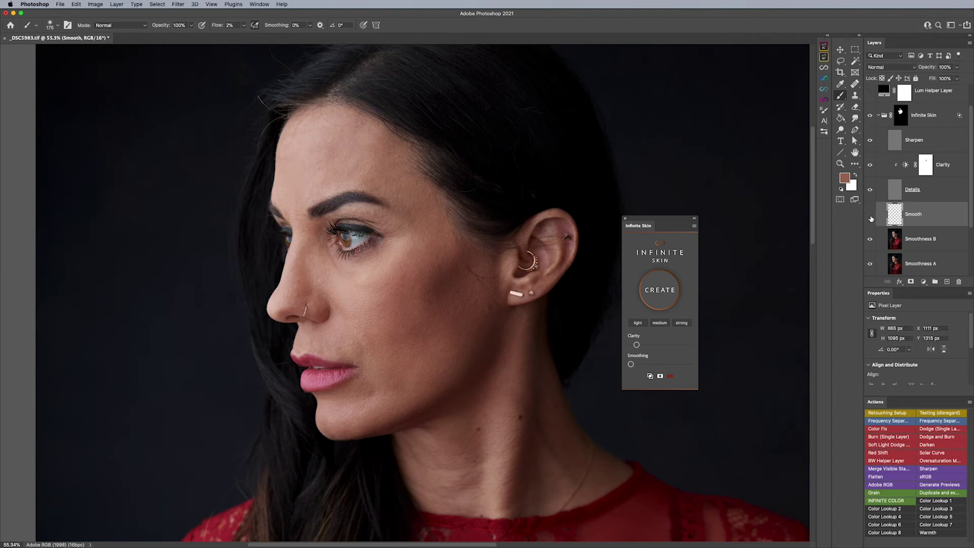
click(871, 217)
click(871, 217)
click(870, 216)
click(870, 216)
click(870, 215)
click(869, 218)
click(870, 216)
click(870, 216)
Smooth the skin between the eyebrow and upper eyelid with a sampled tone and a 70 px brush
key(bracketright)
key(bracketleft)
key(bracketleft)
scroll(372, 216, up, 3)
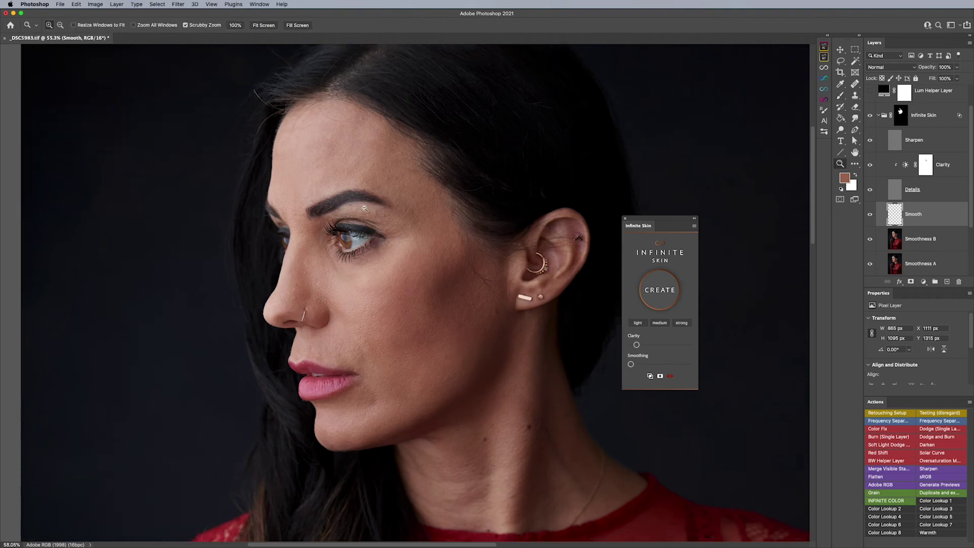
key(bracketleft)
key(bracketleft)
key(bracketleft)
alt+click(382, 206)
key(bracketright)
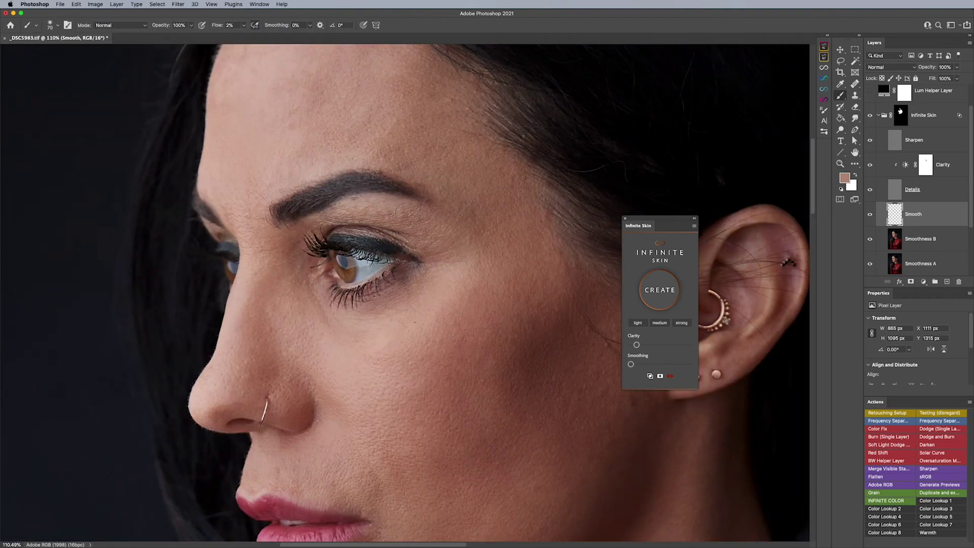
drag(385, 207, 406, 213)
Blend sampled skin tones over the temple beside the outer corner of the eye
alt+click(442, 226)
alt+click(474, 217)
key(bracketright)
drag(481, 213, 497, 255)
Sample the cheek tones and paint over the shaded outer cheek with a 150 px brush
scroll(498, 255, down, 2)
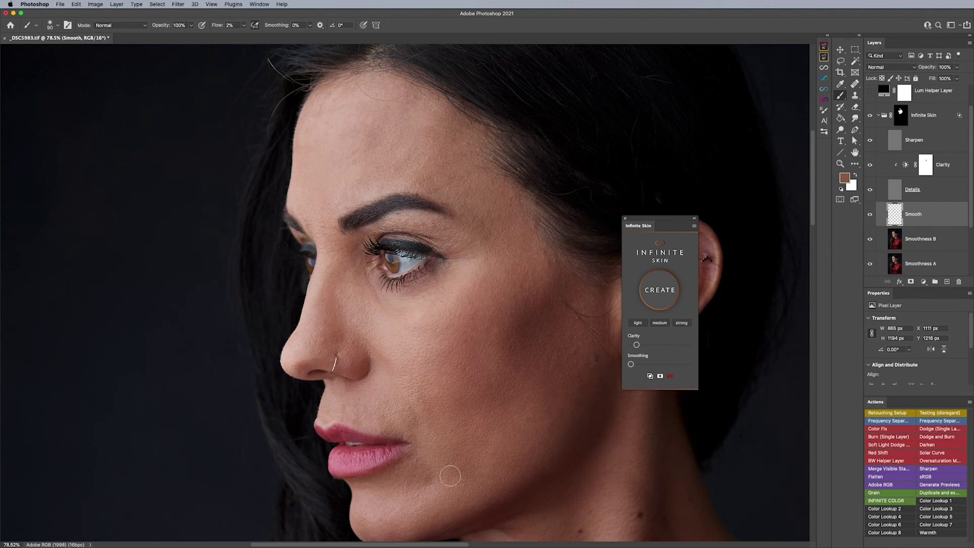
key(bracketright)
key(bracketright)
key(bracketright)
key(bracketleft)
key(bracketleft)
alt+click(398, 367)
key(bracketright)
key(bracketright)
alt+click(487, 314)
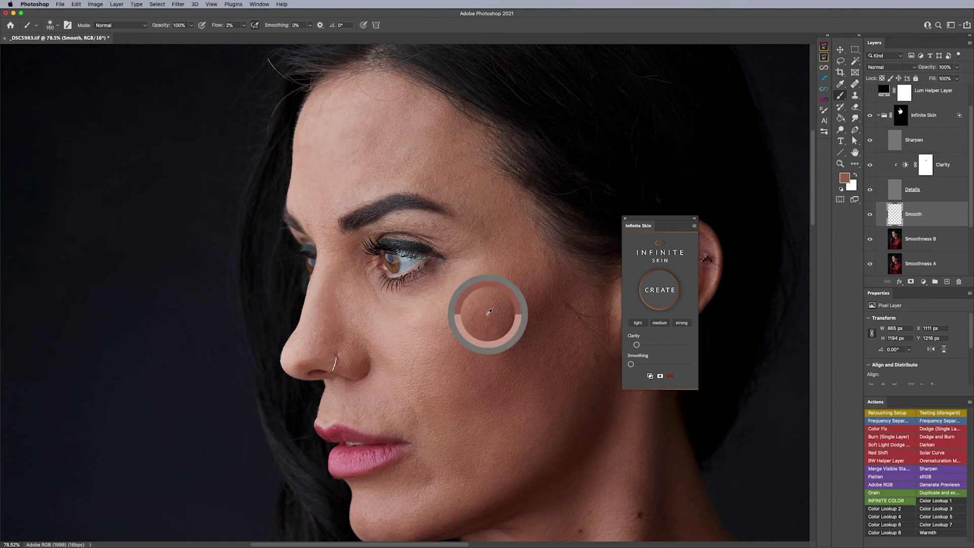
key(bracketright)
alt+click(509, 330)
mouse_move(509, 331)
mouse_down()
mouse_move(497, 335)
mouse_move(544, 352)
mouse_up()
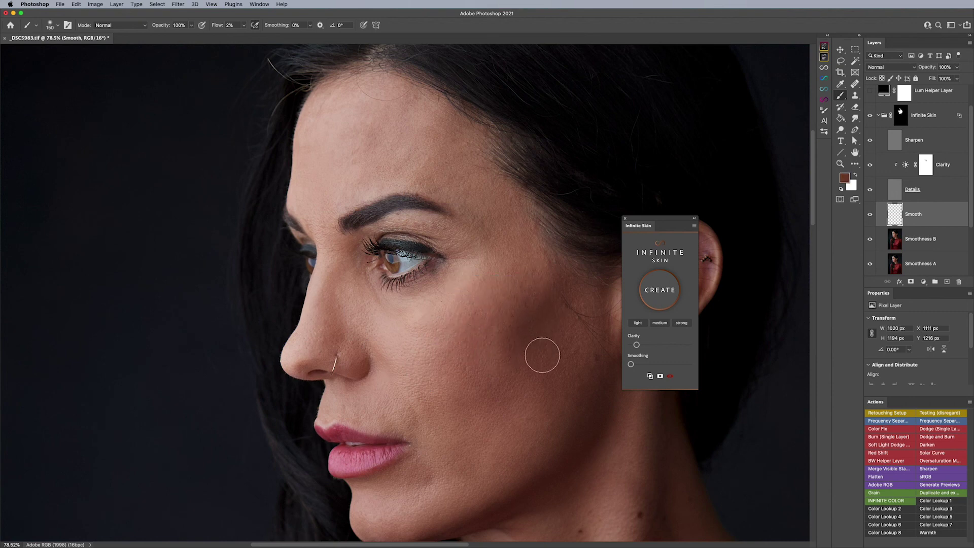
Blend sampled tones along the lower cheek and in front of the ear, and toggle the Smooth layer to compare
drag(539, 418, 511, 450)
alt+click(511, 450)
alt+click(561, 417)
drag(588, 326, 588, 332)
alt+click(516, 442)
alt+click(451, 479)
key(super+minus)
key(super+minus)
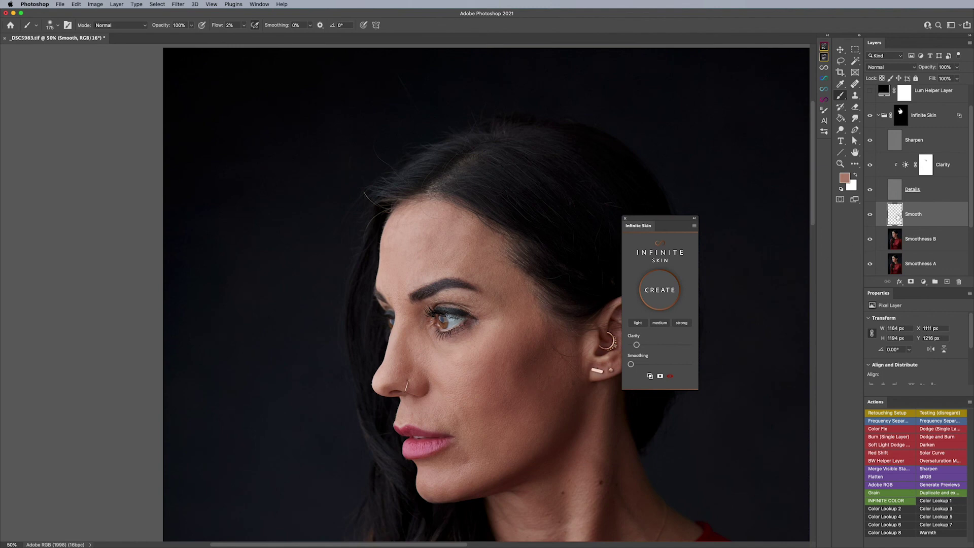
click(870, 215)
click(870, 215)
Make the Clarity layer mask active with black as the brush color
scroll(886, 208, up, 2)
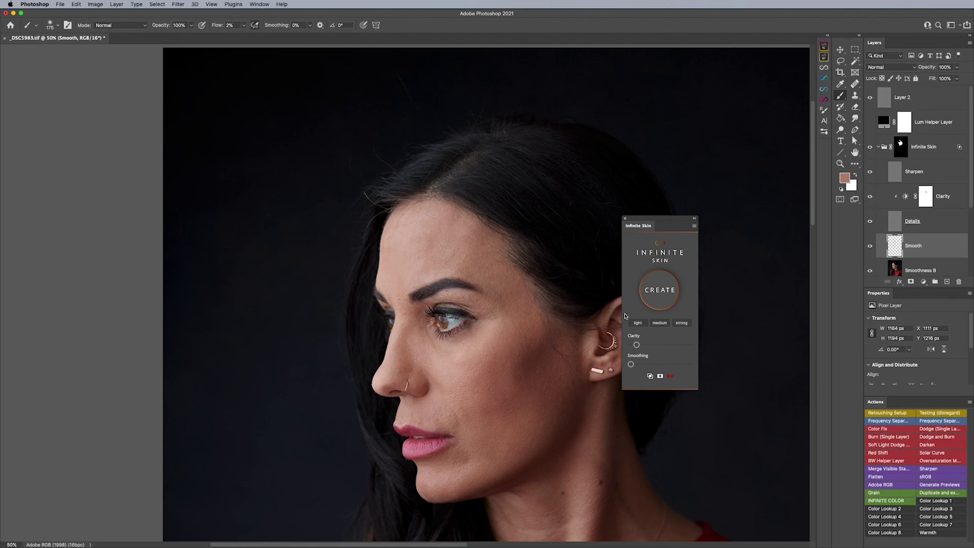
key(z)
click(546, 365)
key(b)
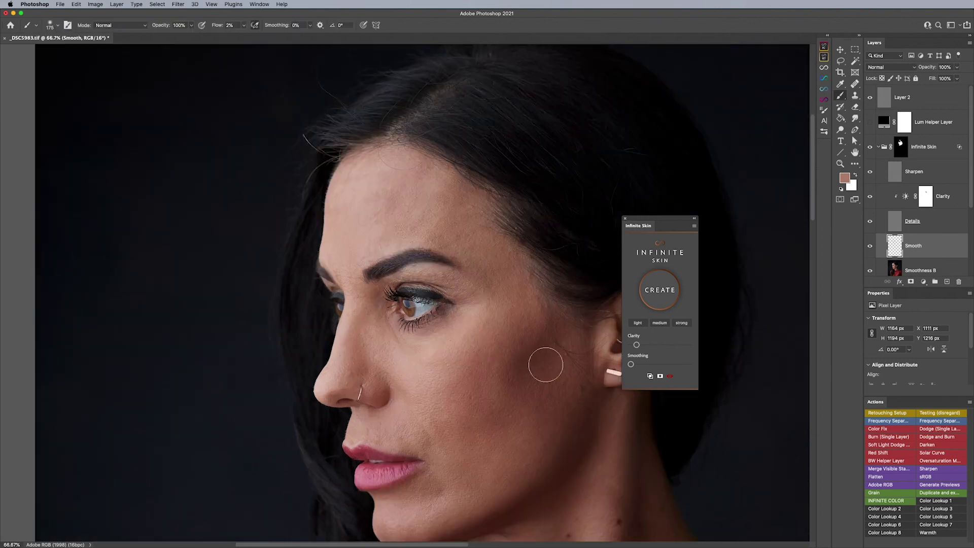
click(923, 202)
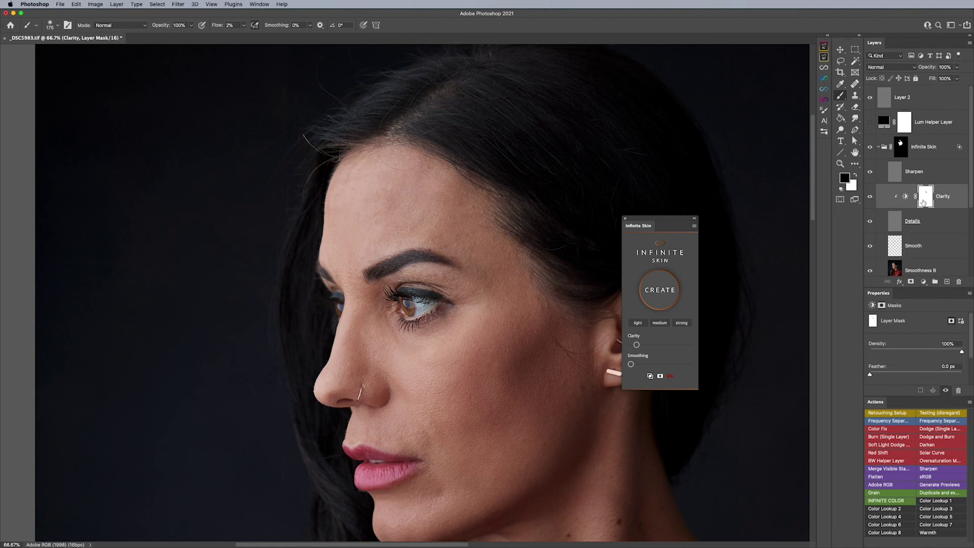